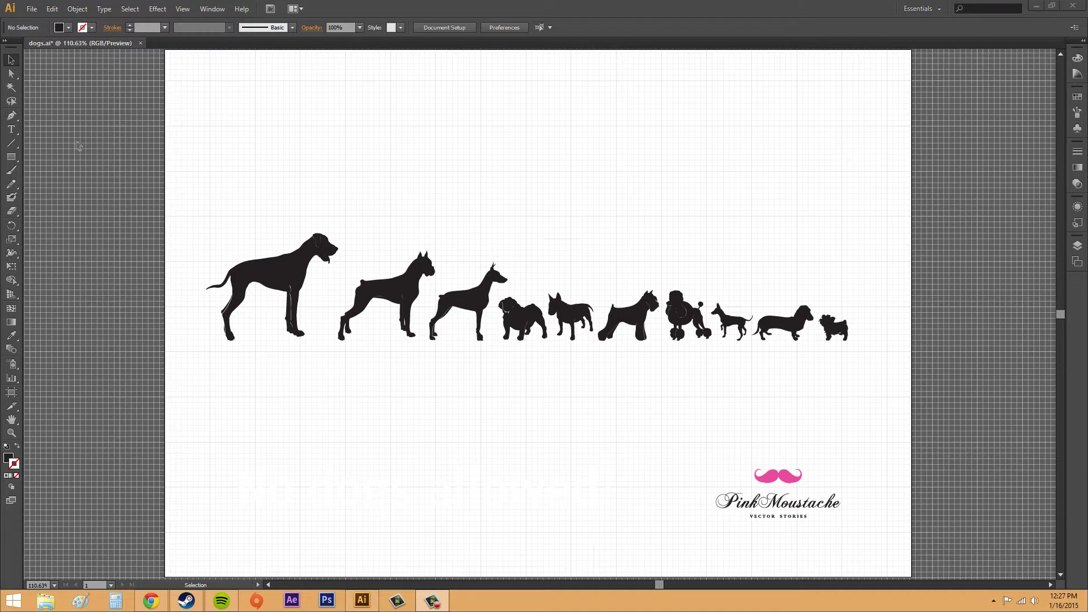
# Hide the document grid, then show it again
pyautogui.click(52, 9)
pyautogui.click(53, 10)
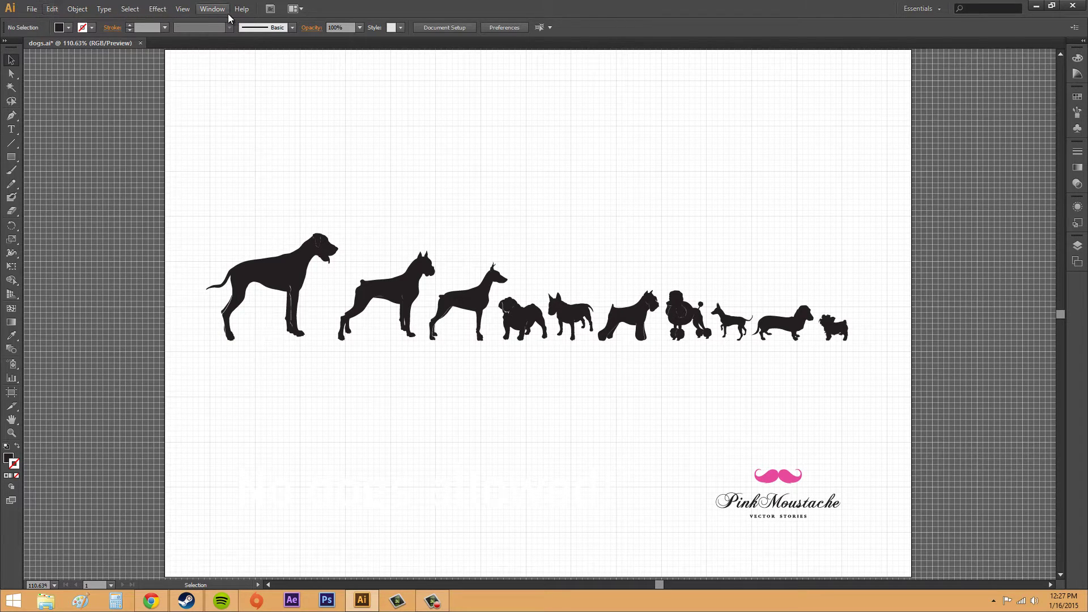
pyautogui.click(184, 9)
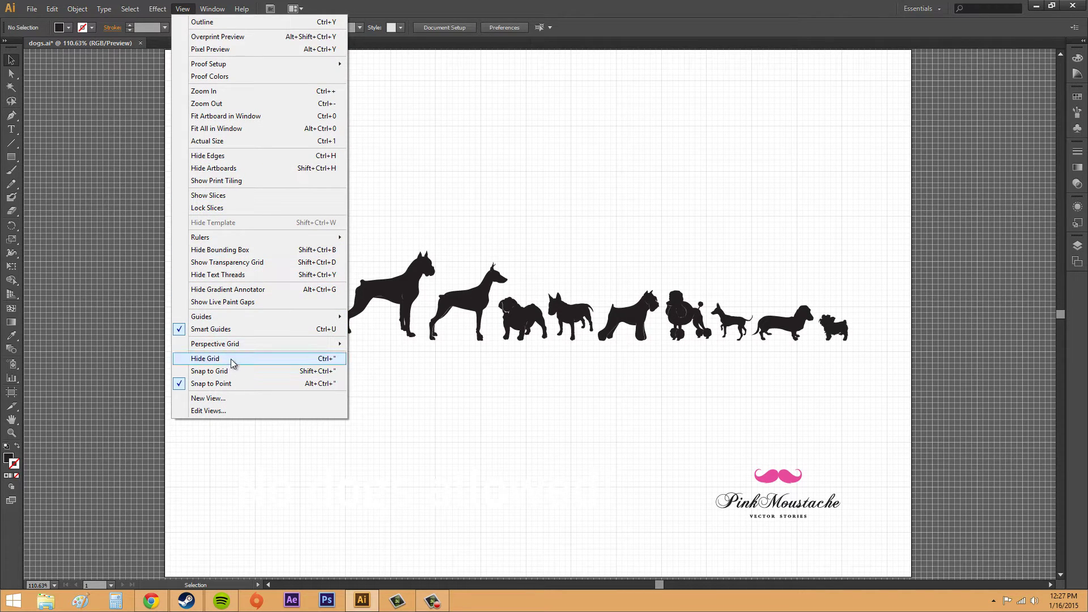
pyautogui.click(207, 359)
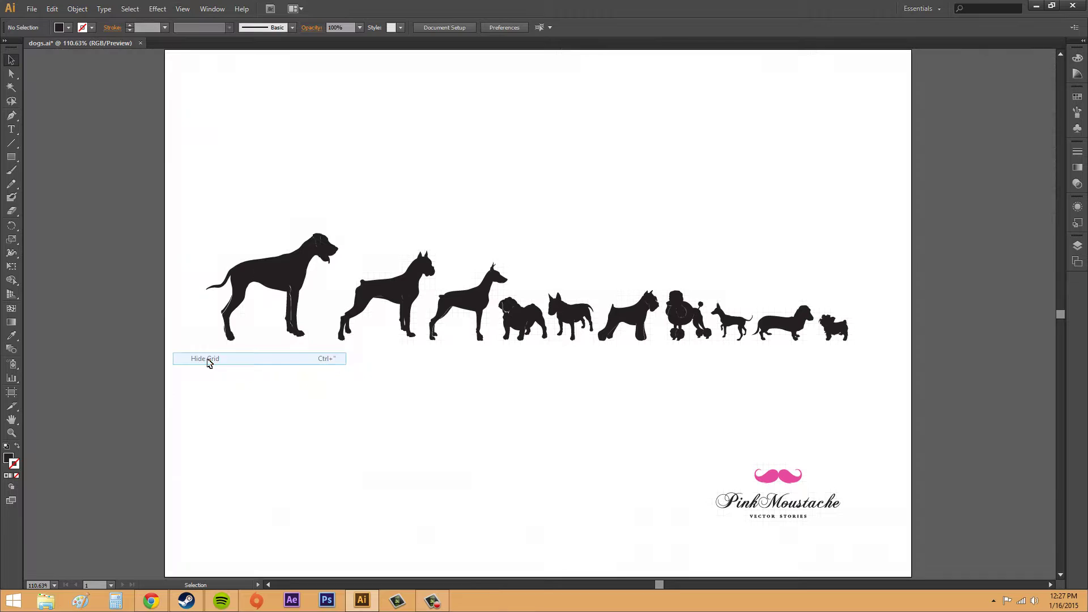
pyautogui.click(182, 9)
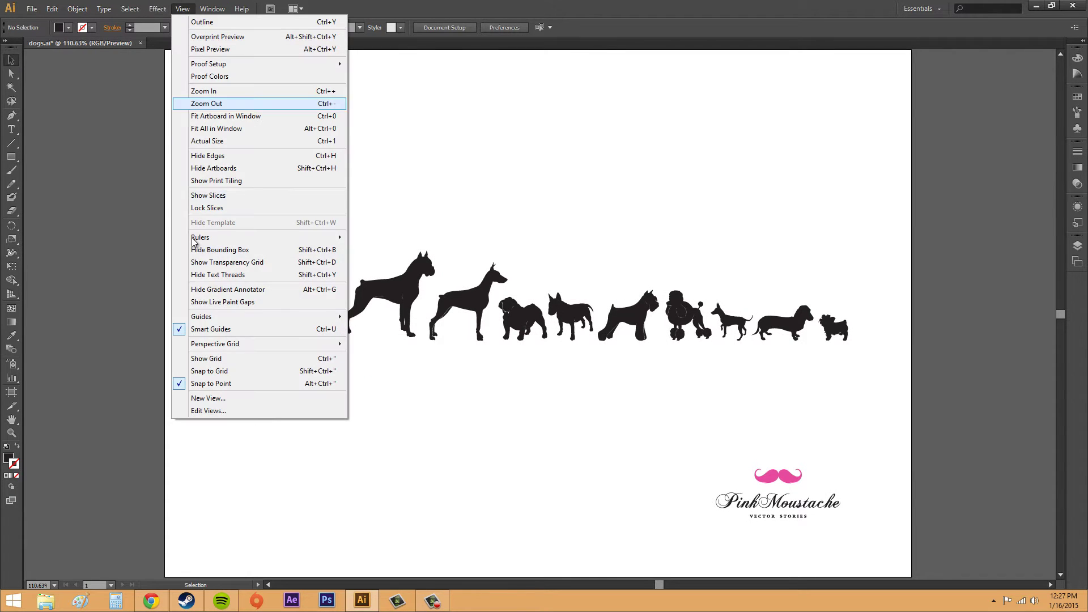
pyautogui.click(203, 357)
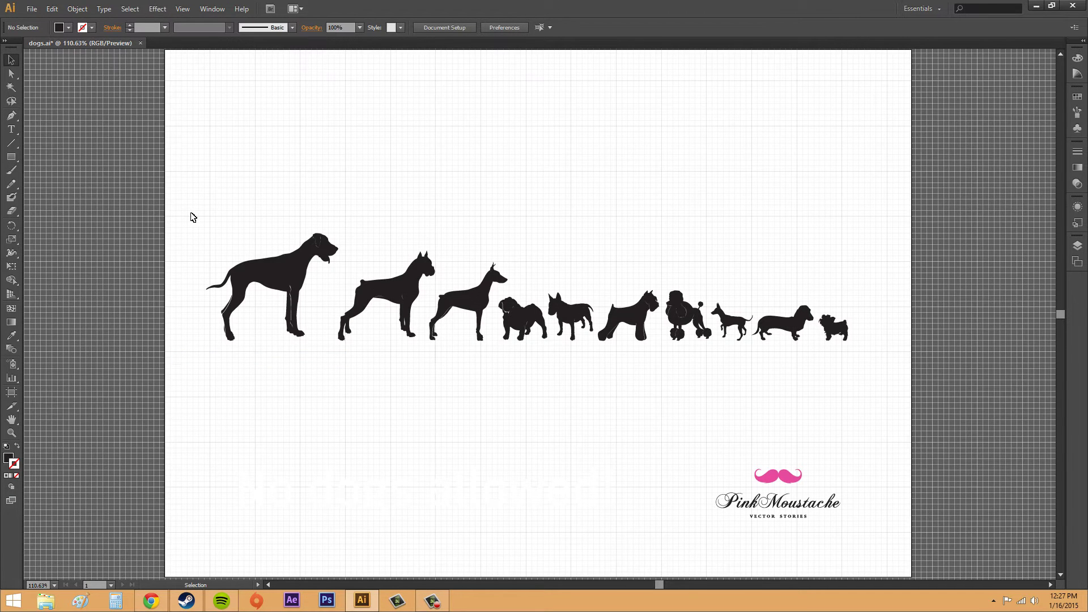
# Enable Snap to Grid and nudge the Great Dane slightly right onto the grid
pyautogui.click(206, 12)
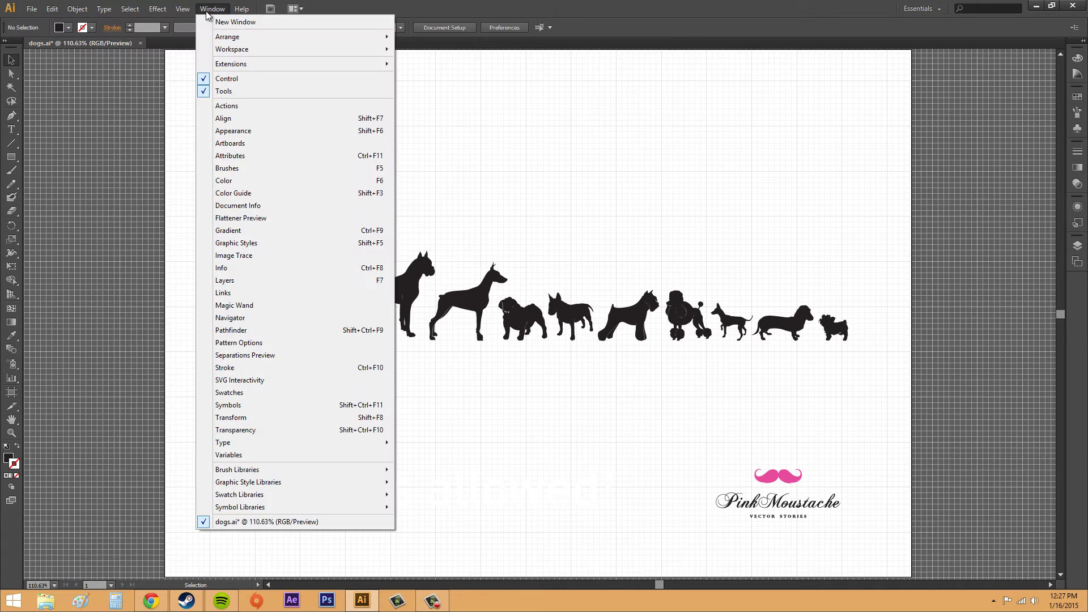
pyautogui.moveTo(182, 10)
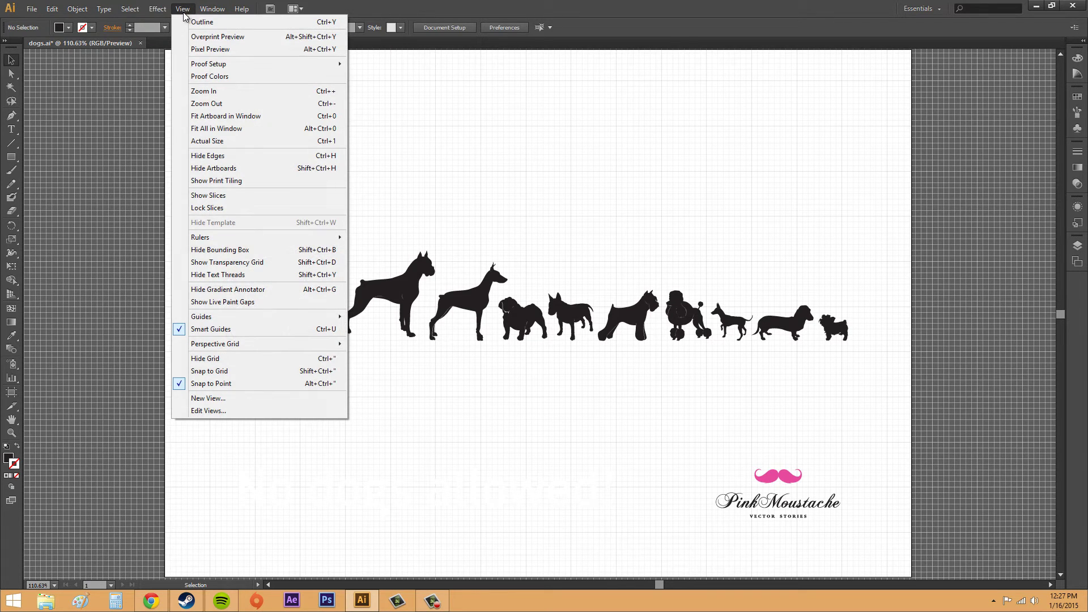
pyautogui.click(211, 374)
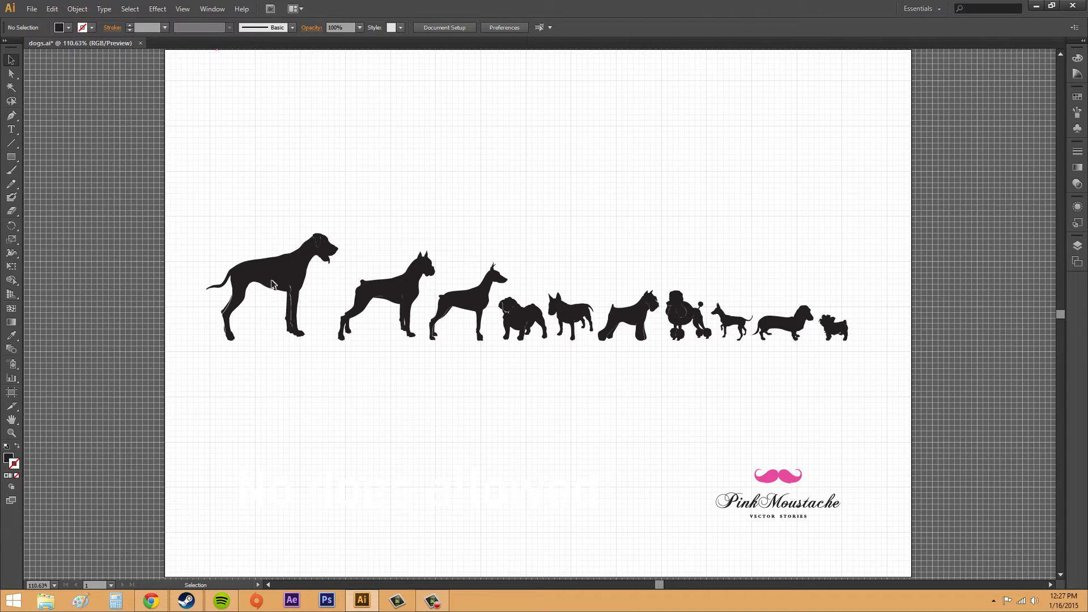
pyautogui.moveTo(278, 271)
pyautogui.mouseDown()
pyautogui.moveTo(302, 233)
pyautogui.moveTo(368, 193)
pyautogui.moveTo(302, 259)
pyautogui.moveTo(302, 211)
pyautogui.moveTo(300, 243)
pyautogui.moveTo(280, 247)
pyautogui.moveTo(289, 302)
pyautogui.moveTo(288, 277)
pyautogui.mouseUp()
# Deselect the Great Dane and set the Guides & Grid colour to cyan
pyautogui.click(313, 412)
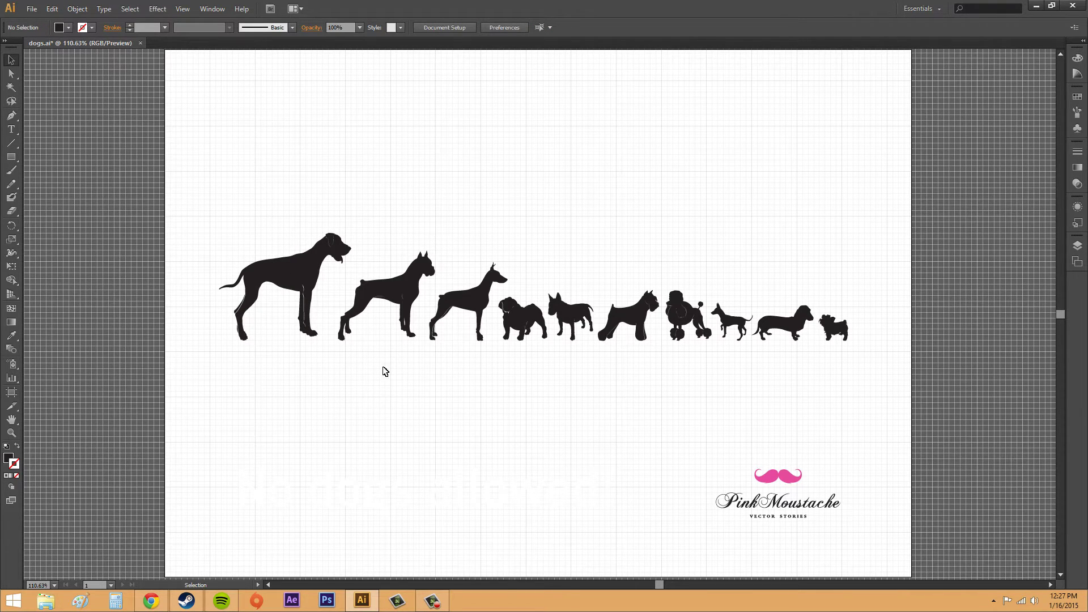
pyautogui.click(57, 7)
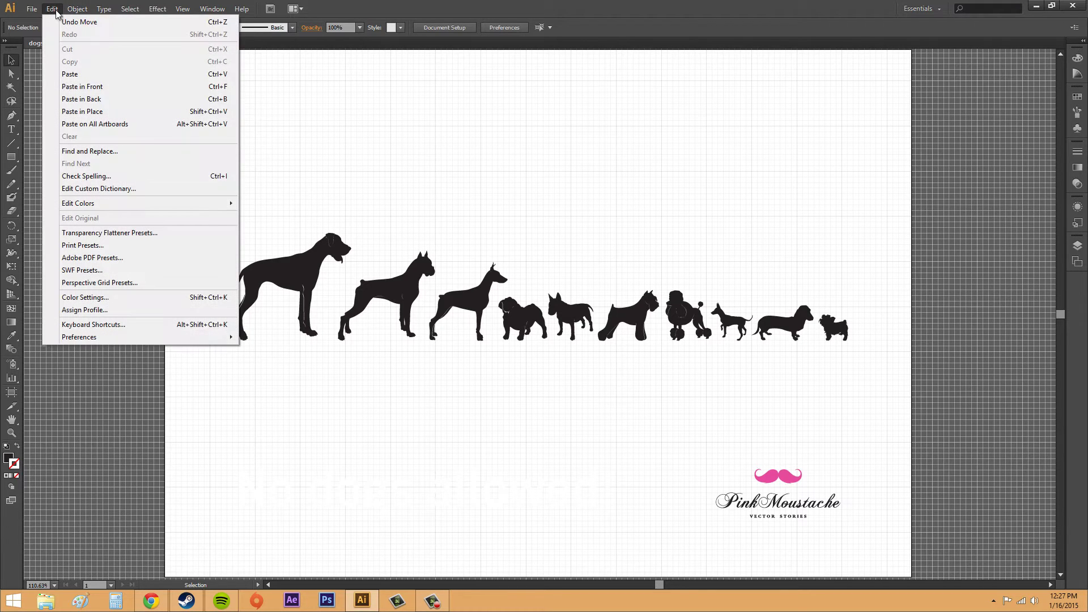
pyautogui.moveTo(94, 338)
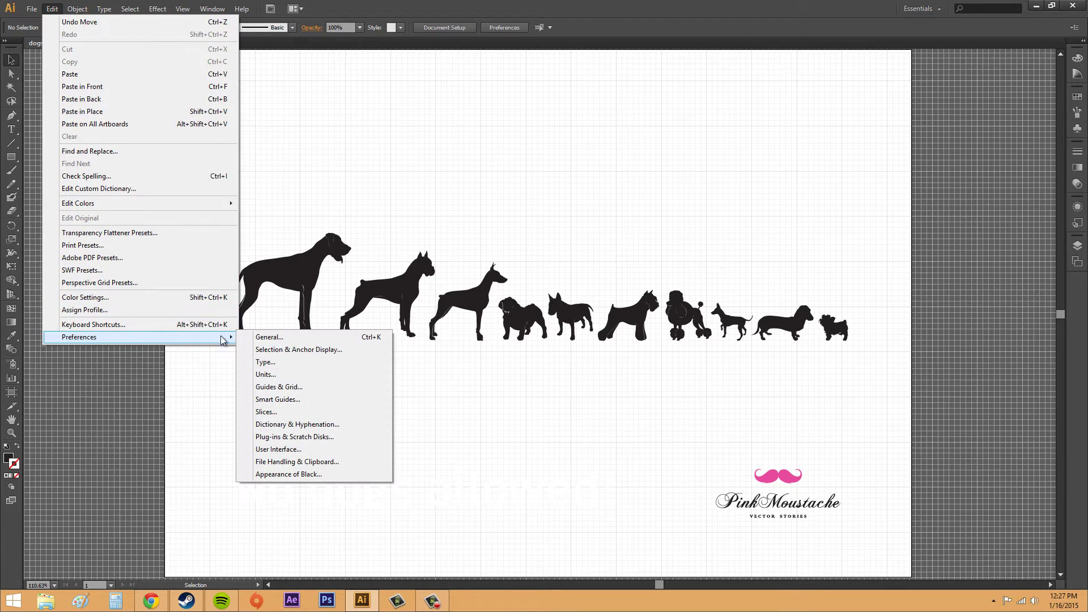
pyautogui.click(278, 386)
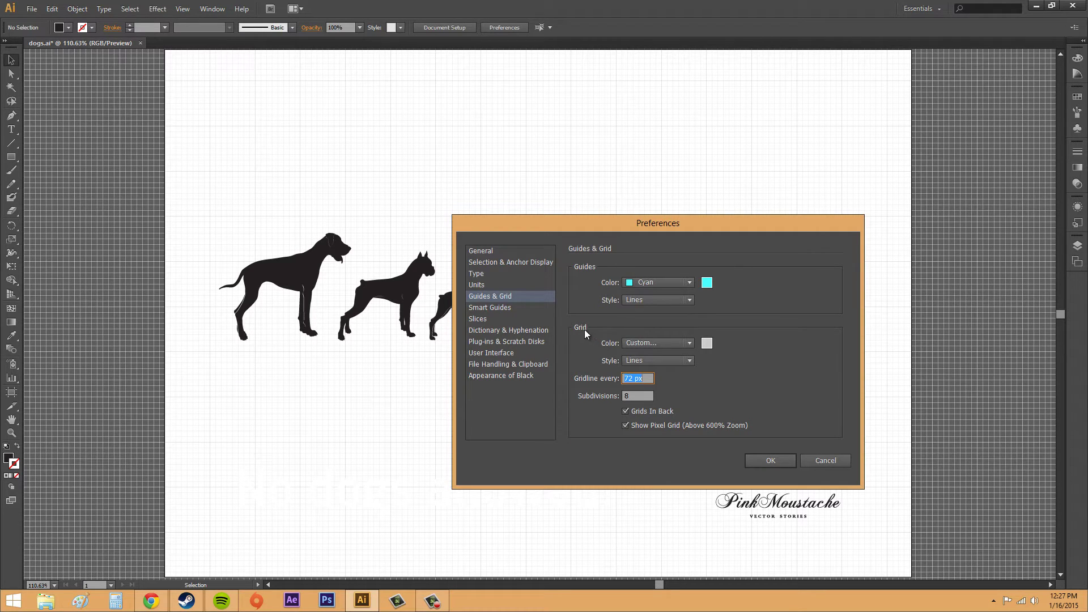
pyautogui.click(705, 344)
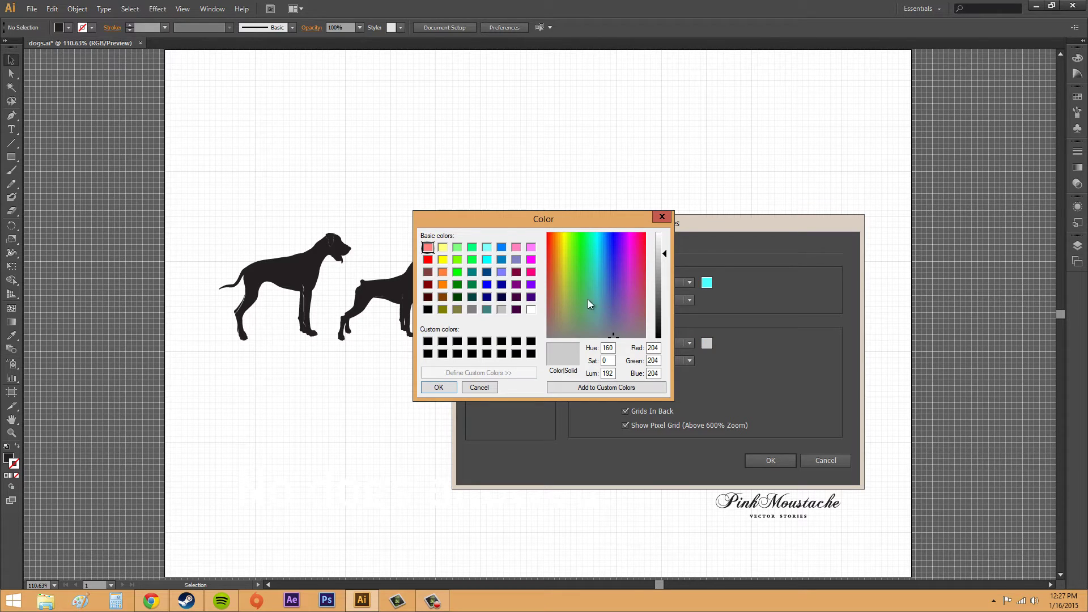
pyautogui.click(487, 260)
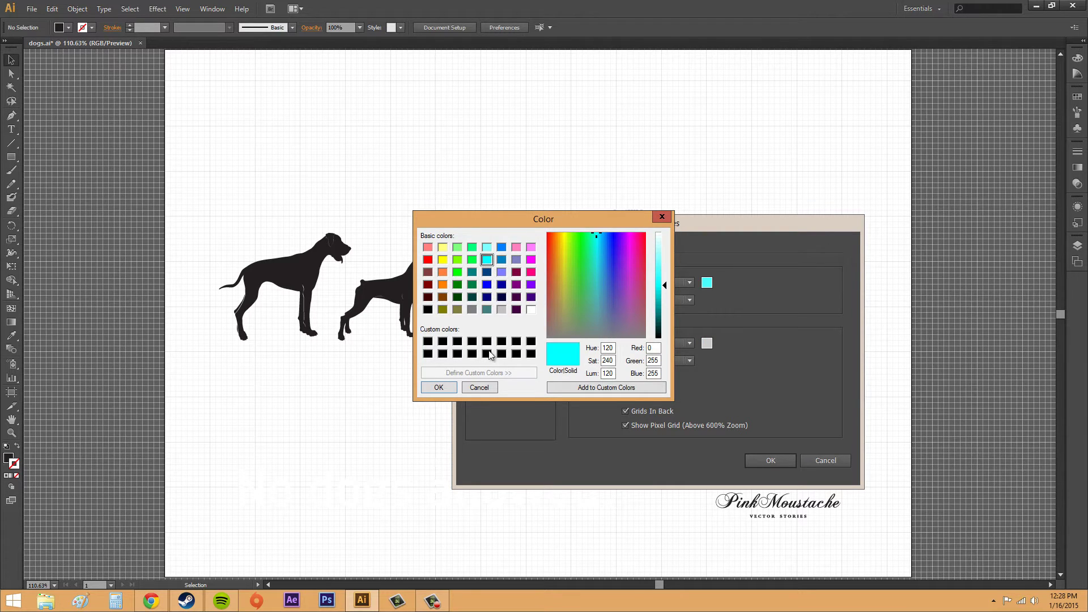
pyautogui.click(440, 388)
pyautogui.click(769, 459)
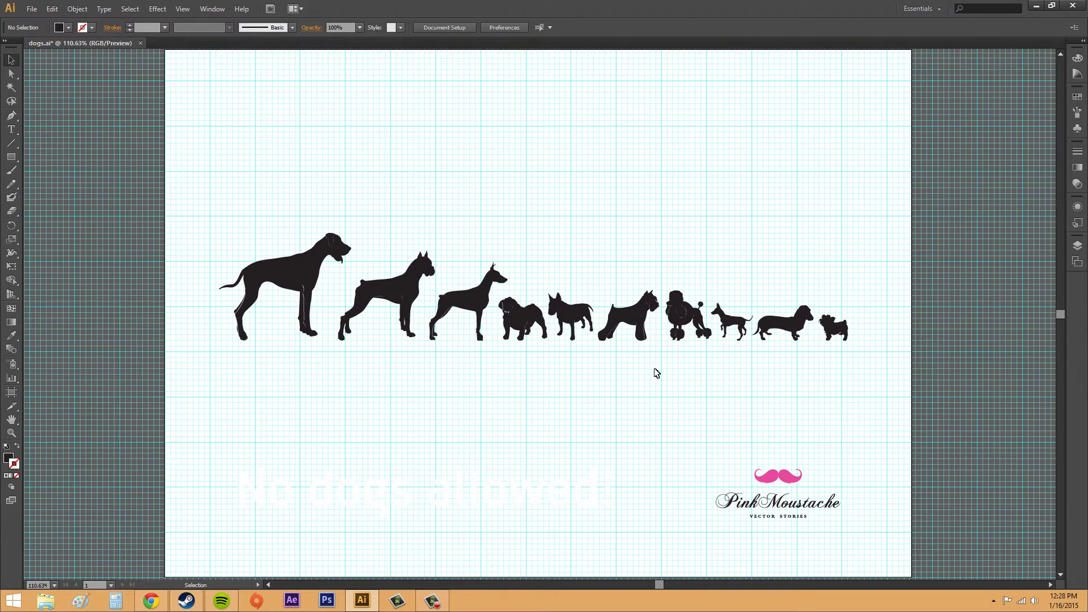
# Change the Grid Style to Dots in the Guides & Grid preferences
pyautogui.click(200, 10)
pyautogui.moveTo(241, 8)
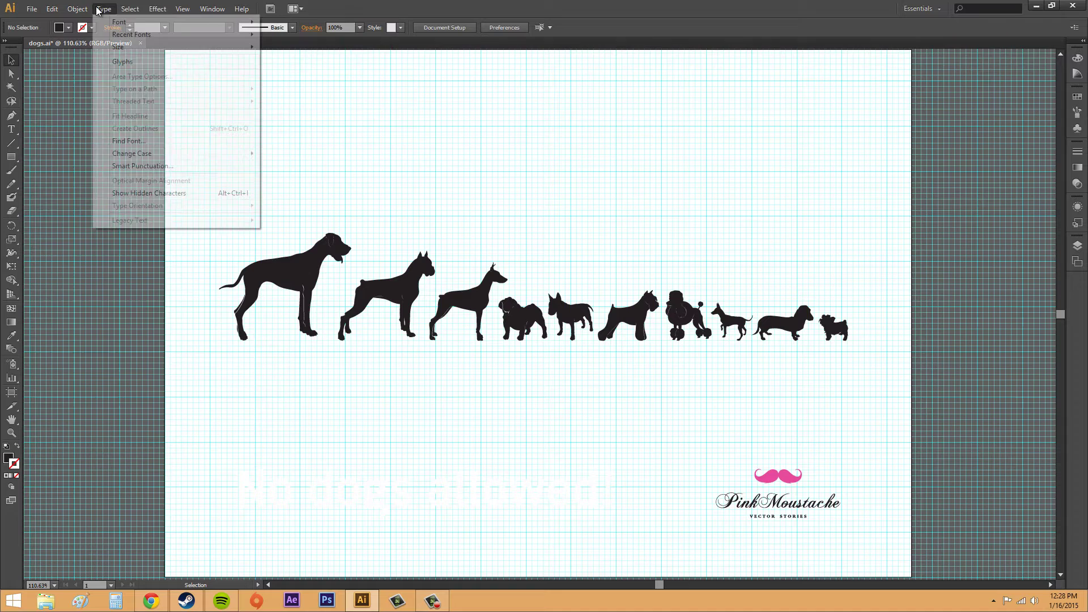
pyautogui.moveTo(52, 9)
pyautogui.moveTo(175, 338)
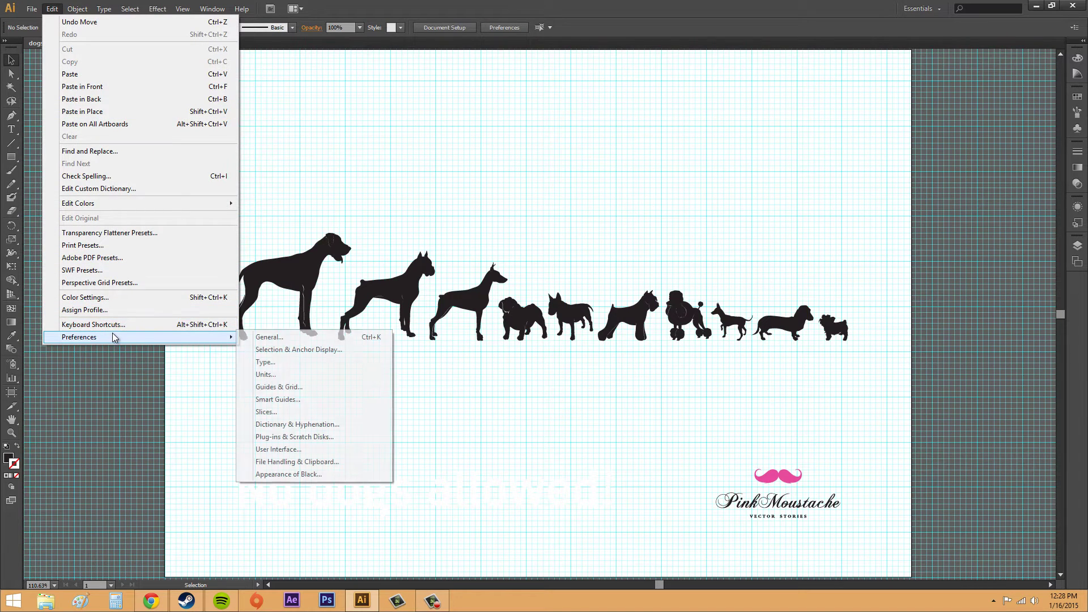
pyautogui.click(280, 387)
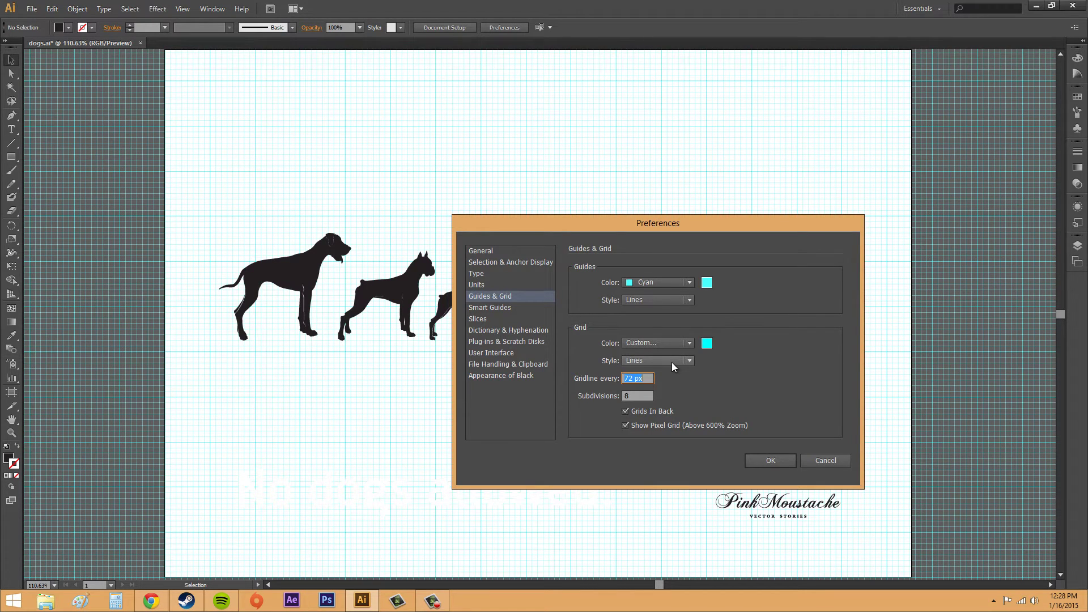
pyautogui.click(673, 362)
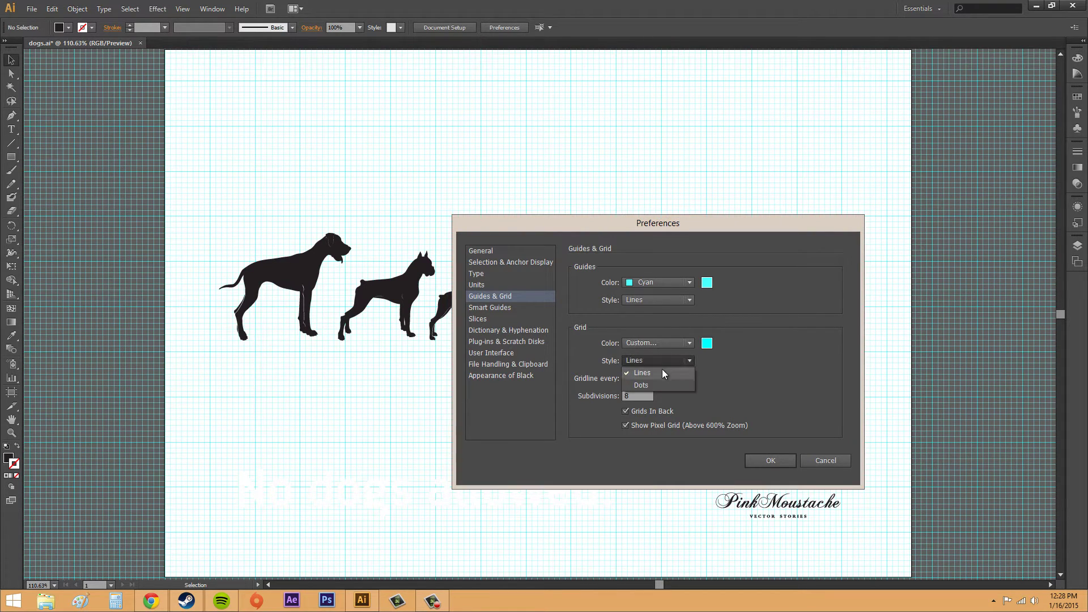
pyautogui.click(659, 382)
pyautogui.click(787, 459)
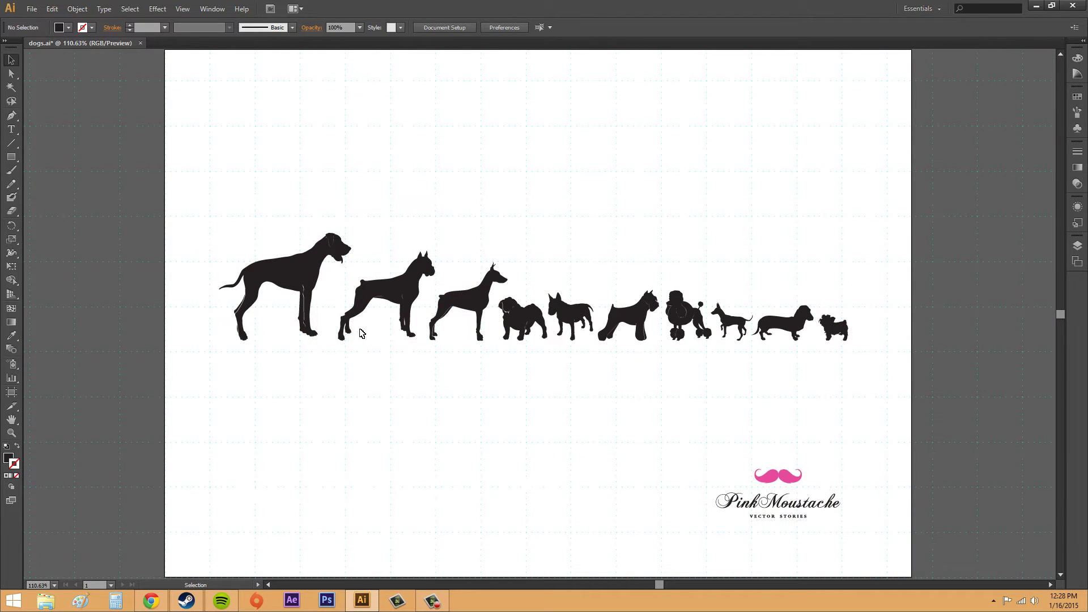
# Drag the leftmost dog silhouette around the dotted grid, then deselect it
pyautogui.click(306, 280)
pyautogui.moveTo(306, 277); pyautogui.dragTo(292, 247)
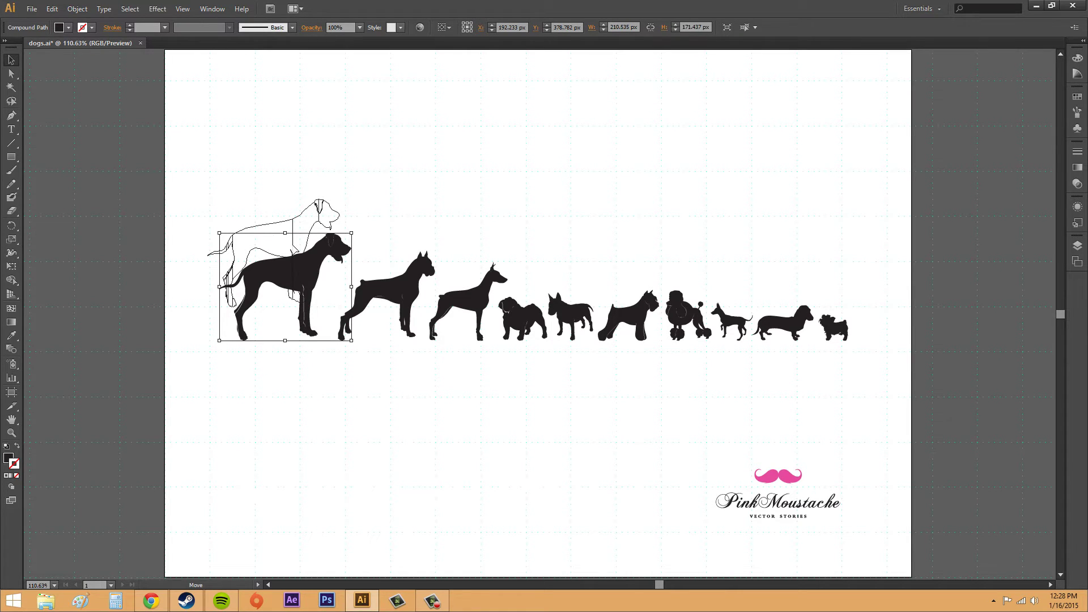
pyautogui.moveTo(292, 247); pyautogui.dragTo(293, 243)
pyautogui.click(284, 339)
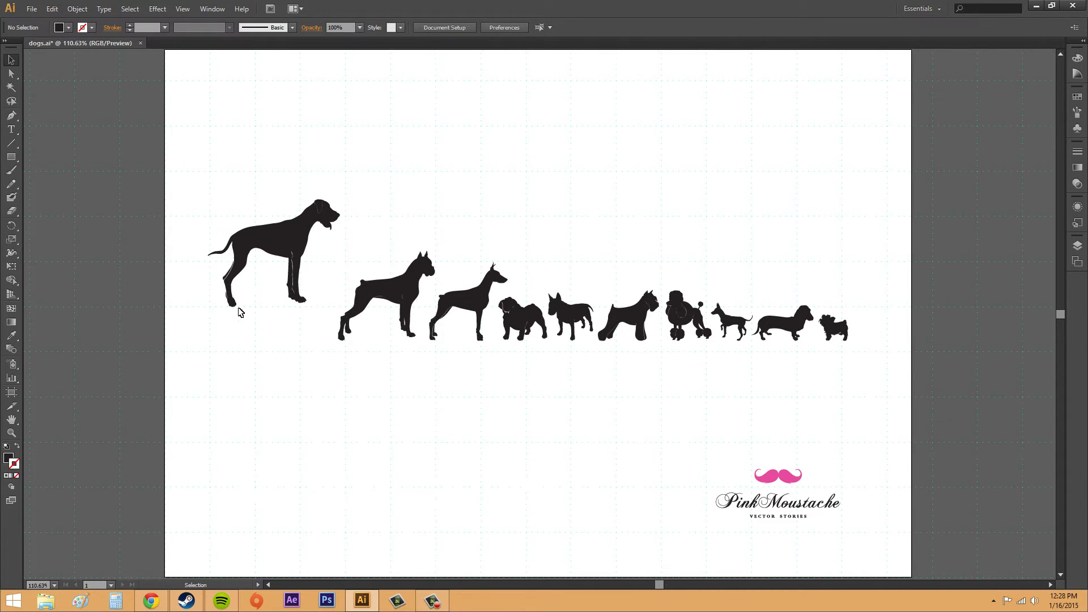
pyautogui.moveTo(267, 244); pyautogui.dragTo(298, 271)
pyautogui.click(252, 288)
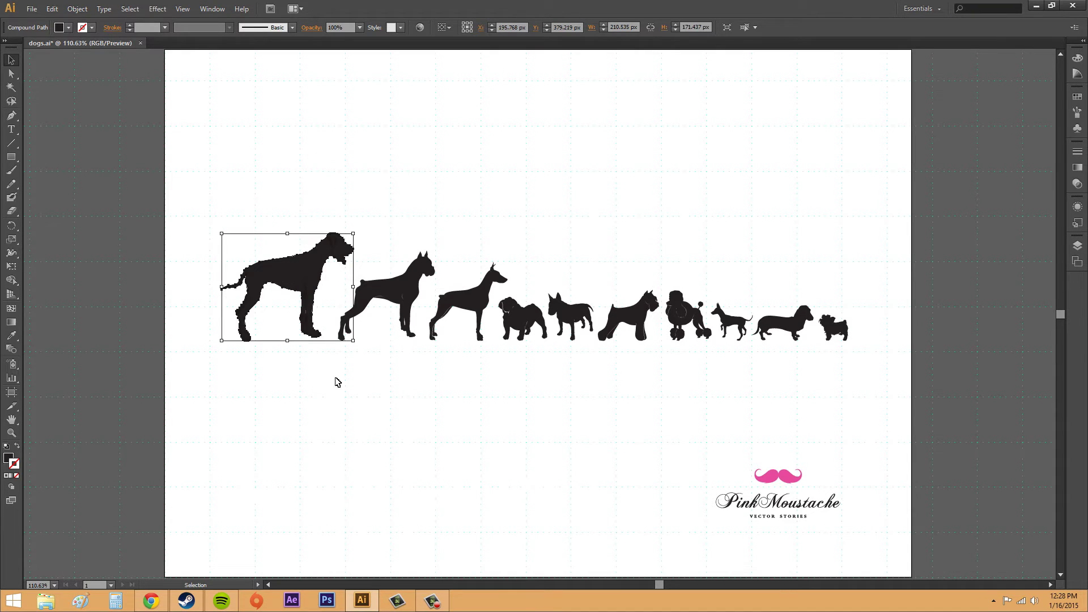
# Set the Guides & Grid style to Lines with a gridline every 150 px
pyautogui.click(213, 9)
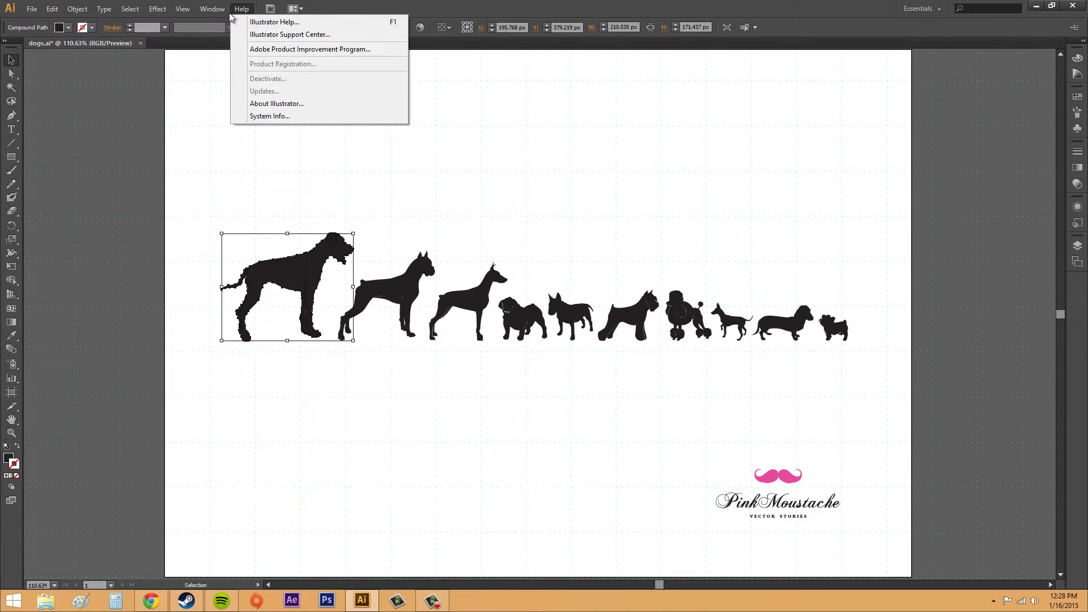
pyautogui.moveTo(77, 9)
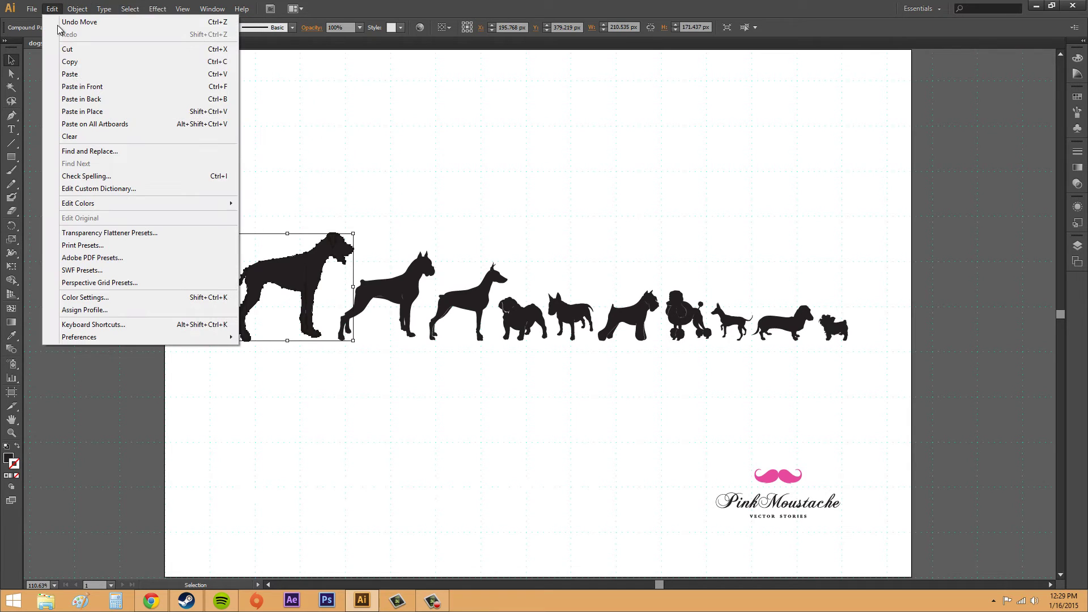
pyautogui.moveTo(119, 337)
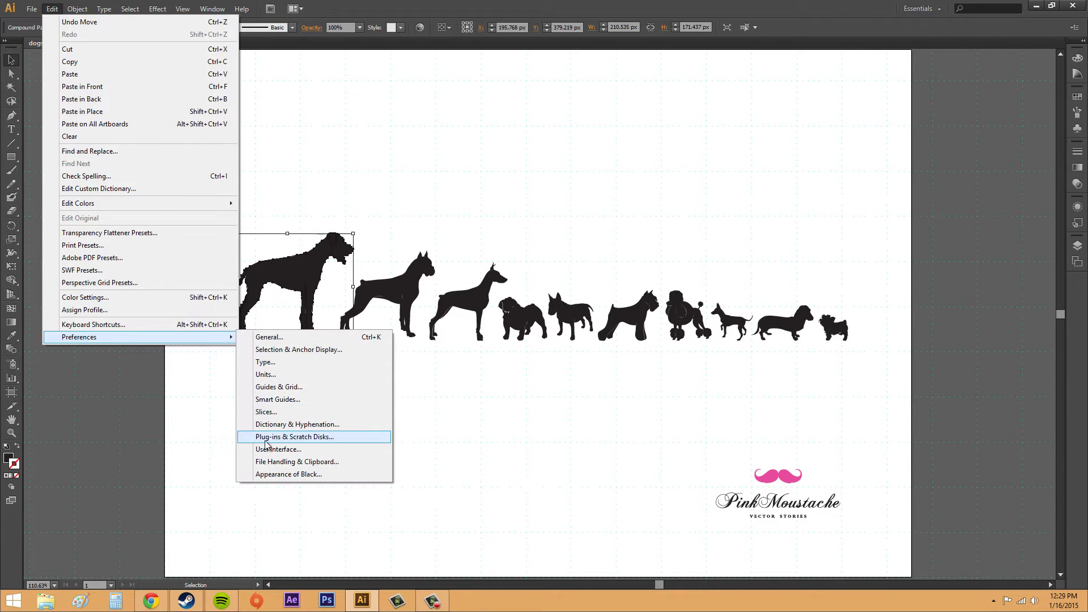
pyautogui.click(274, 387)
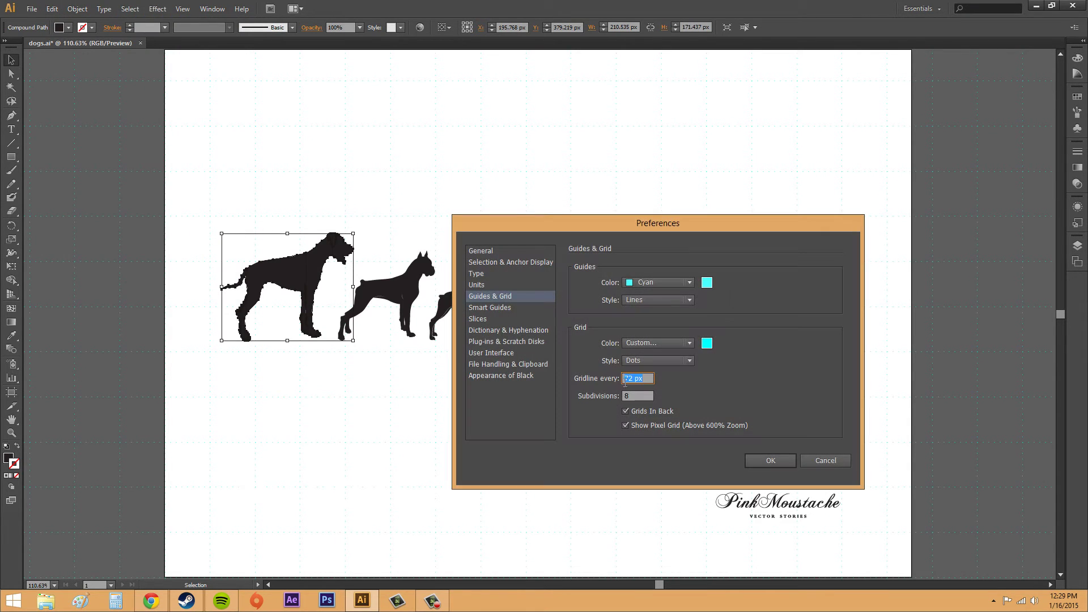
pyautogui.click(638, 363)
pyautogui.click(638, 371)
pyautogui.moveTo(624, 378); pyautogui.dragTo(675, 375)
pyautogui.write('150')
pyautogui.click(769, 460)
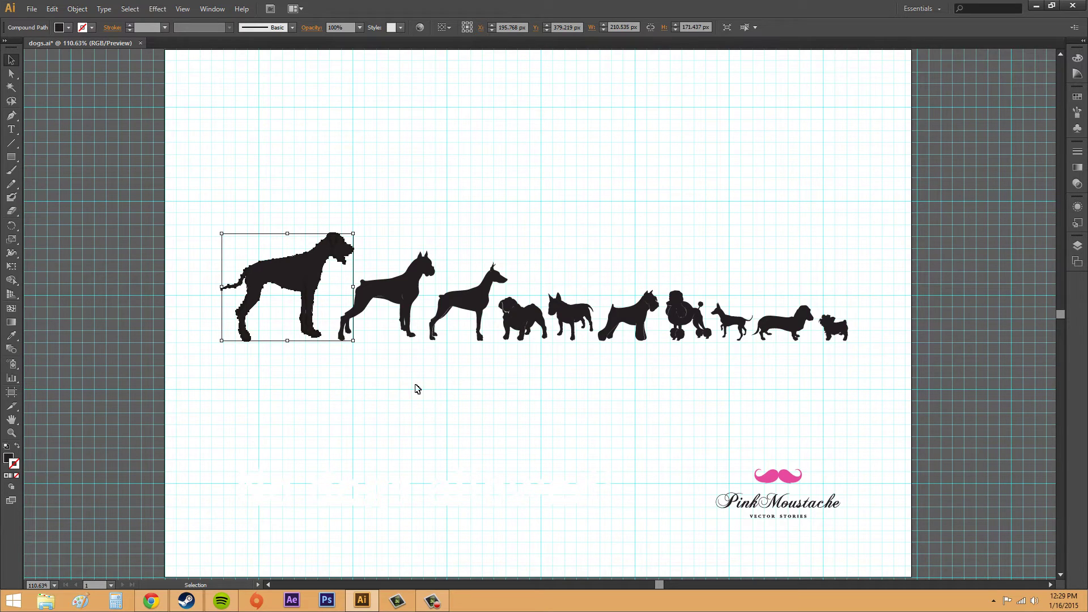
# Lift the small pinscher out of the row to sit above the others, toward the right
pyautogui.click(467, 205)
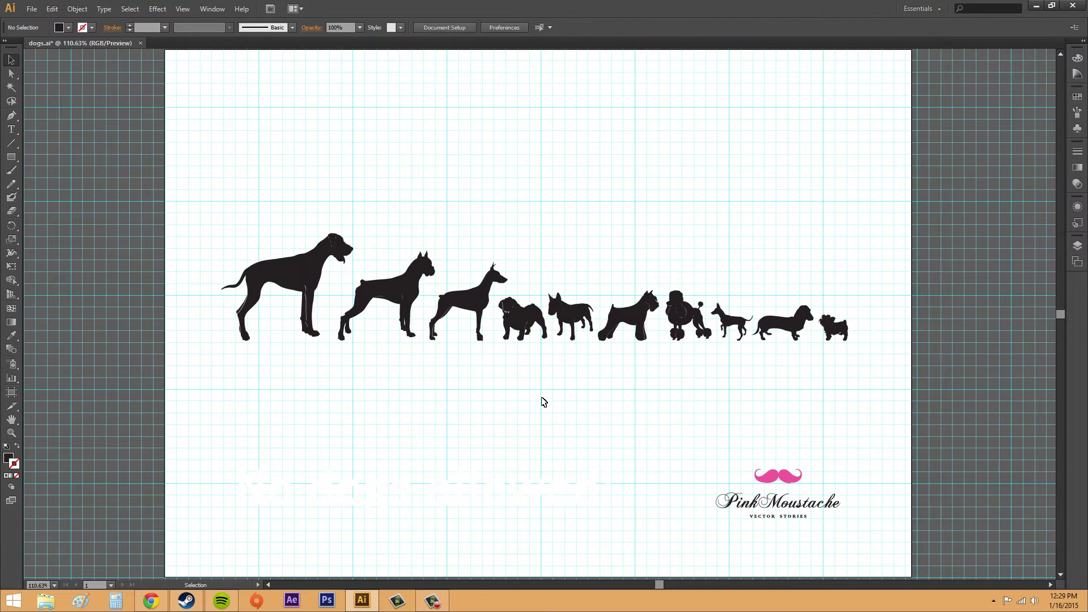
pyautogui.moveTo(731, 329); pyautogui.dragTo(741, 227)
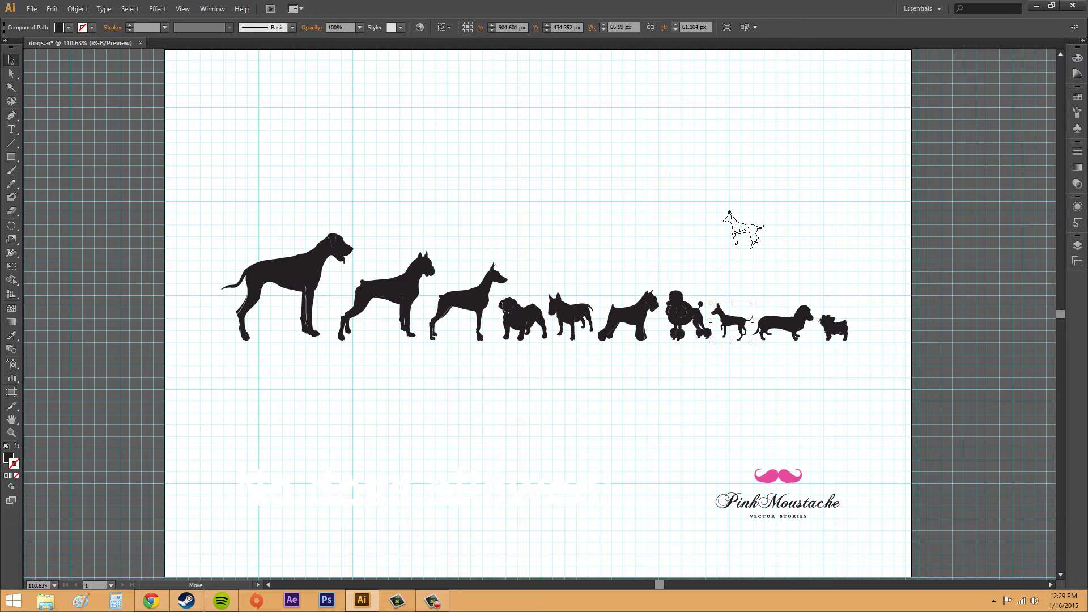
pyautogui.moveTo(742, 224); pyautogui.dragTo(750, 267)
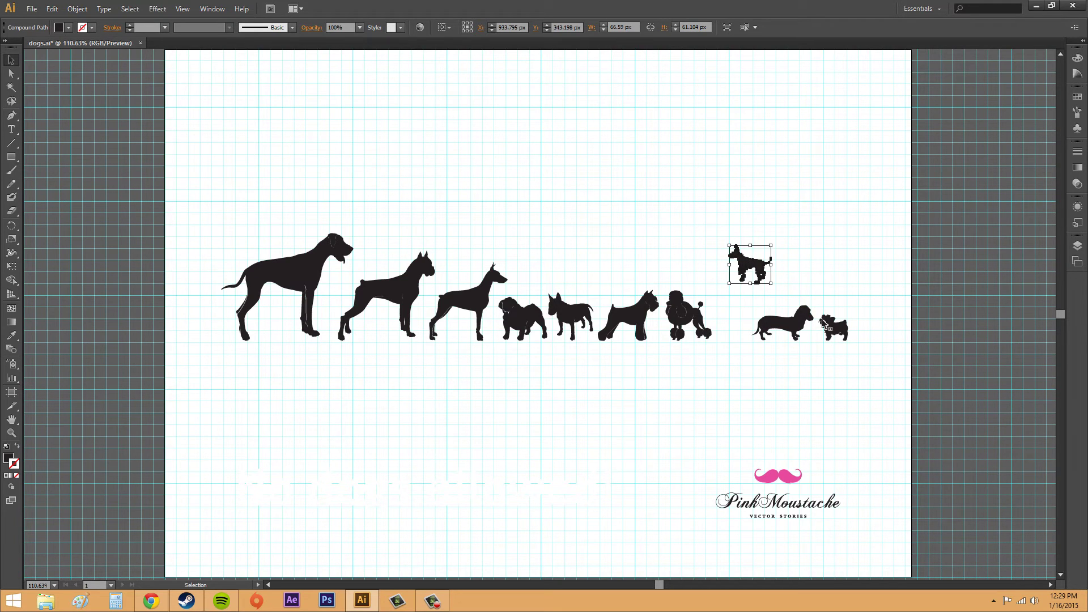
pyautogui.click(782, 376)
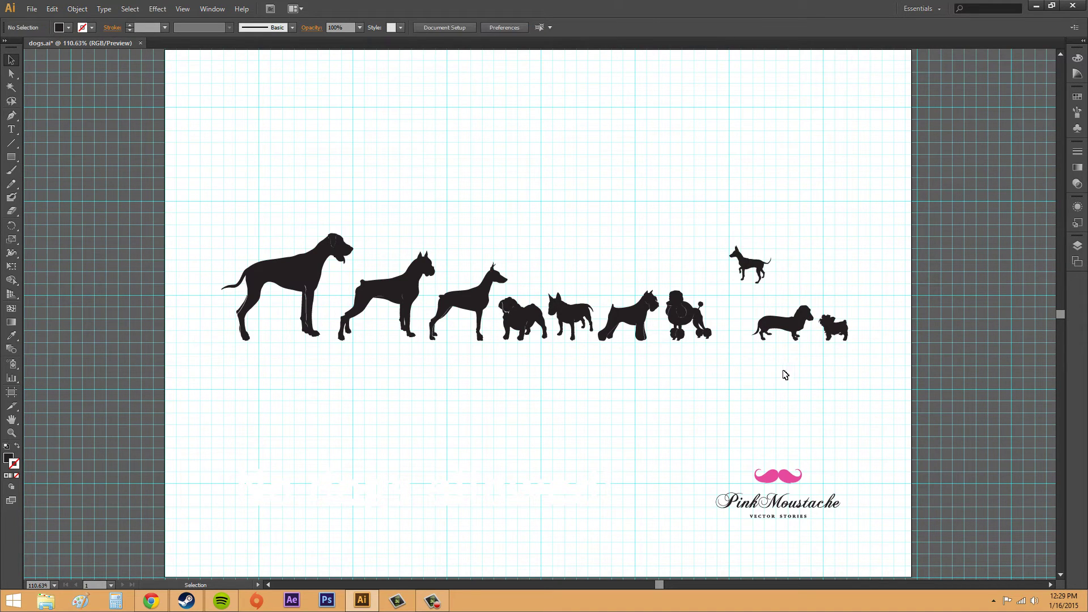
pyautogui.click(182, 9)
pyautogui.moveTo(138, 10)
pyautogui.moveTo(183, 9)
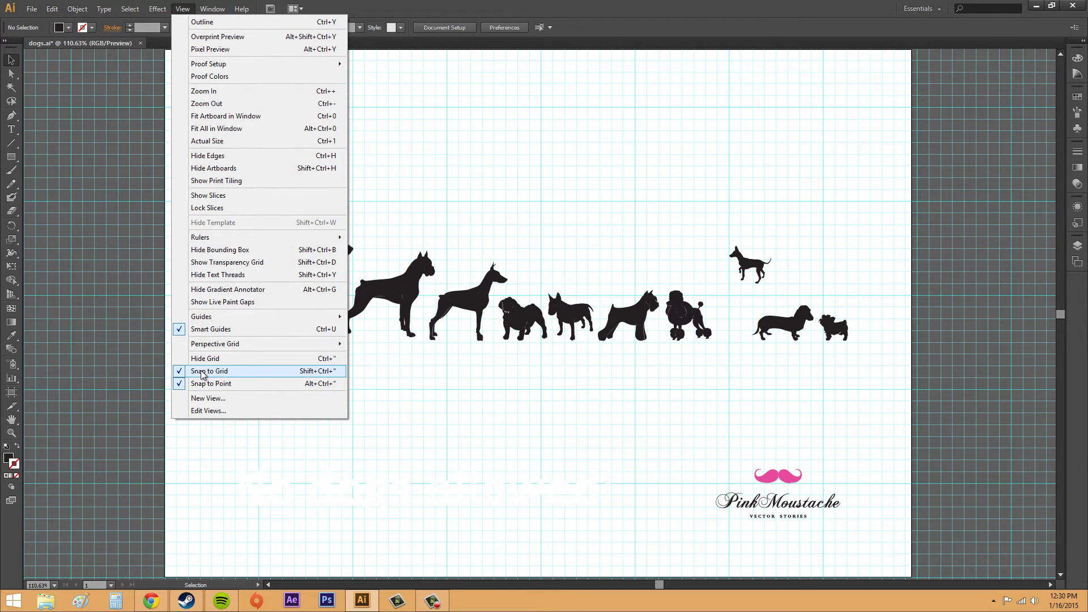
# Turn off Snap to Grid and Snap to Point, then drag the pinscher below the row
pyautogui.click(231, 370)
pyautogui.moveTo(742, 263); pyautogui.dragTo(704, 254)
pyautogui.click(212, 8)
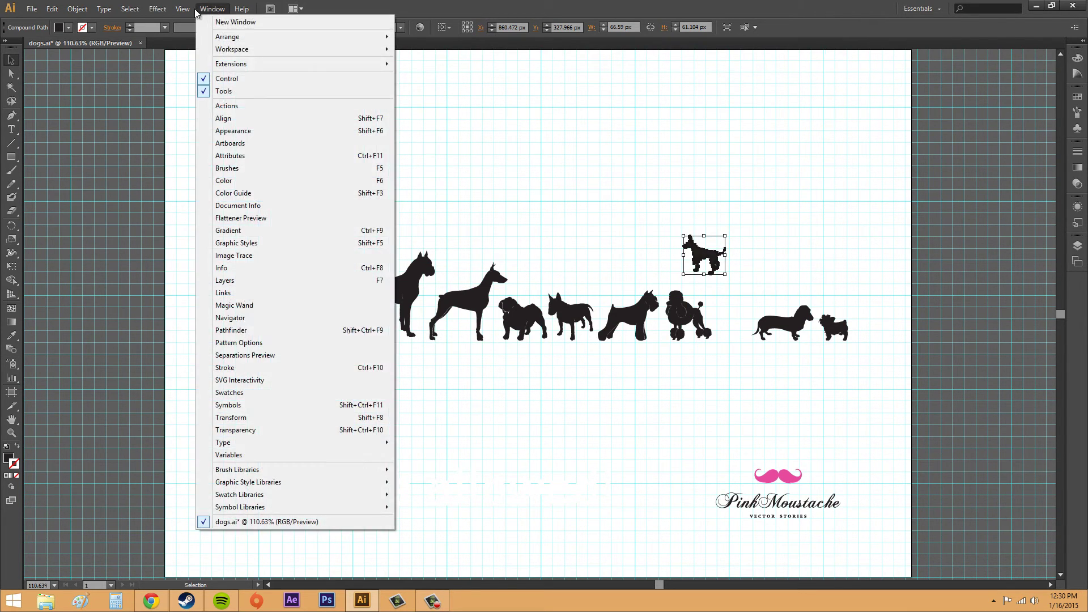
pyautogui.moveTo(183, 8)
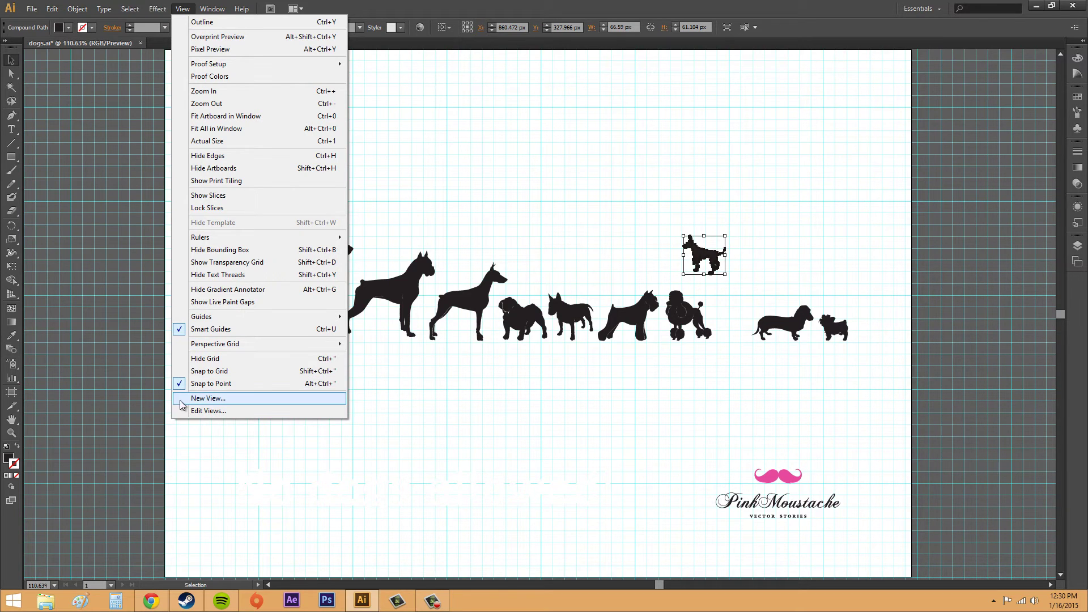
pyautogui.click(193, 388)
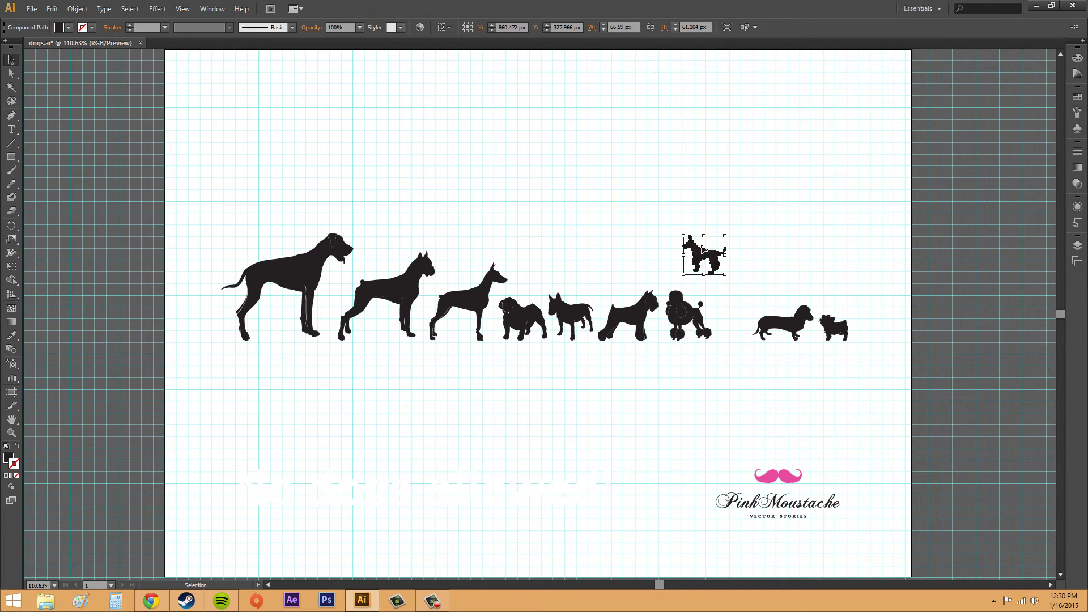
pyautogui.moveTo(701, 249); pyautogui.dragTo(527, 450)
pyautogui.click(538, 432)
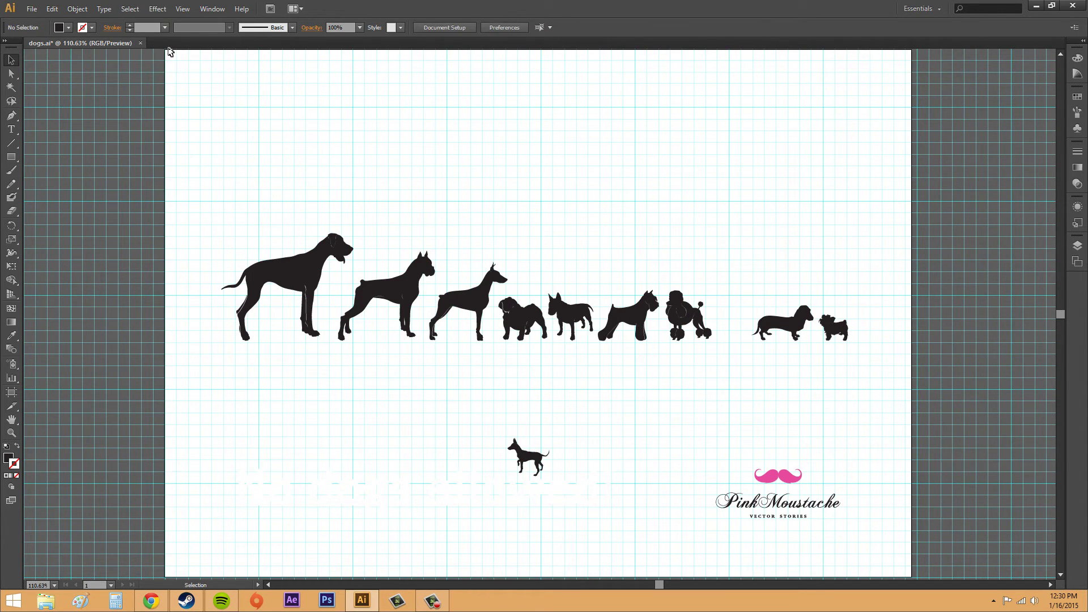
# Re-enable Snap to Grid and toggle the Grids In Back option in Guides & Grid preferences
pyautogui.click(183, 9)
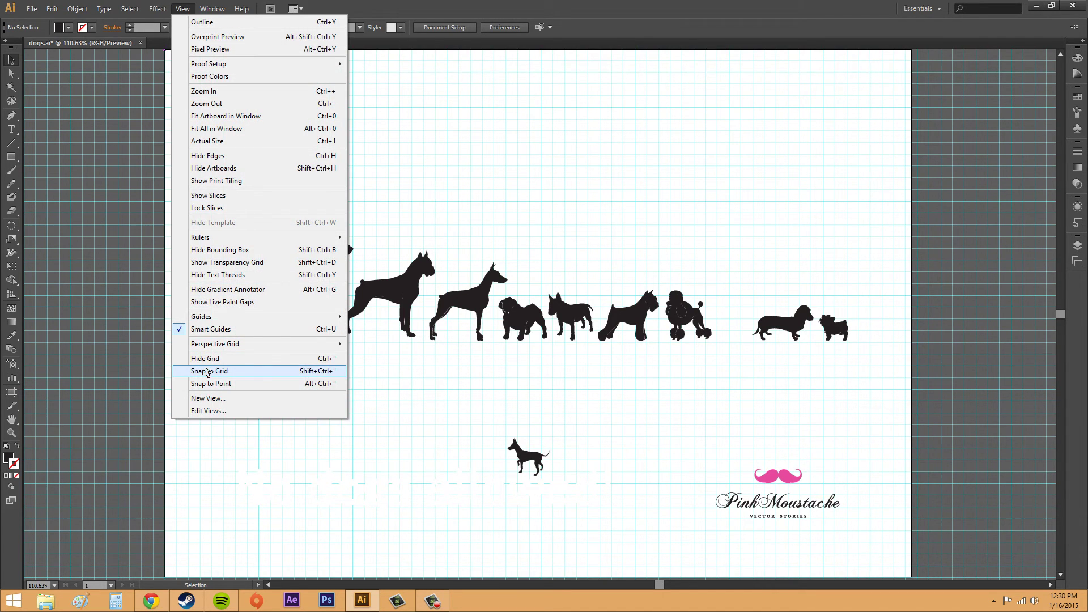
pyautogui.click(207, 371)
pyautogui.click(50, 9)
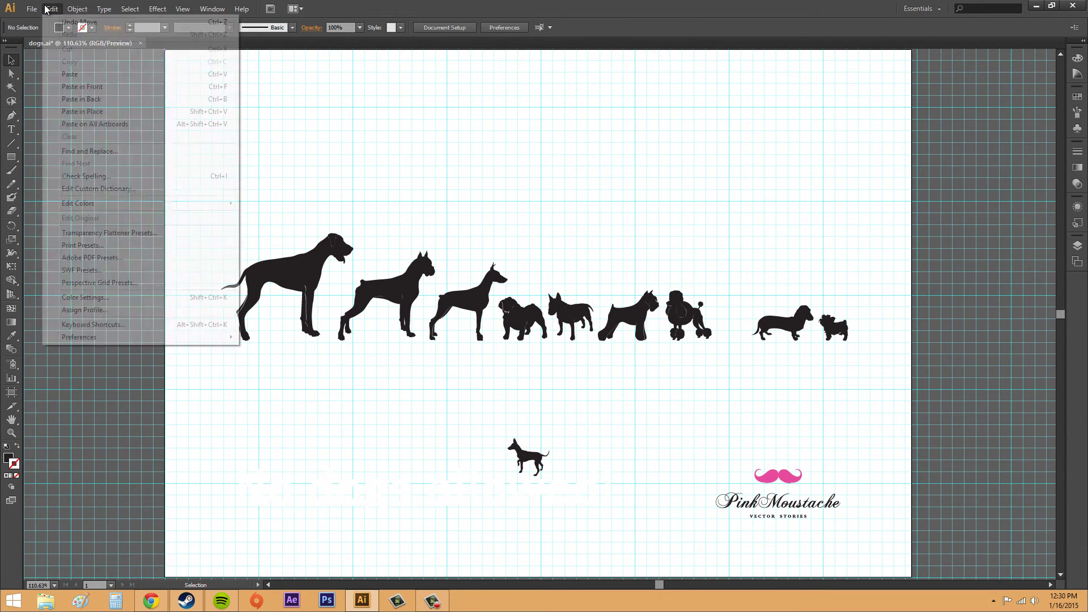
pyautogui.moveTo(106, 340)
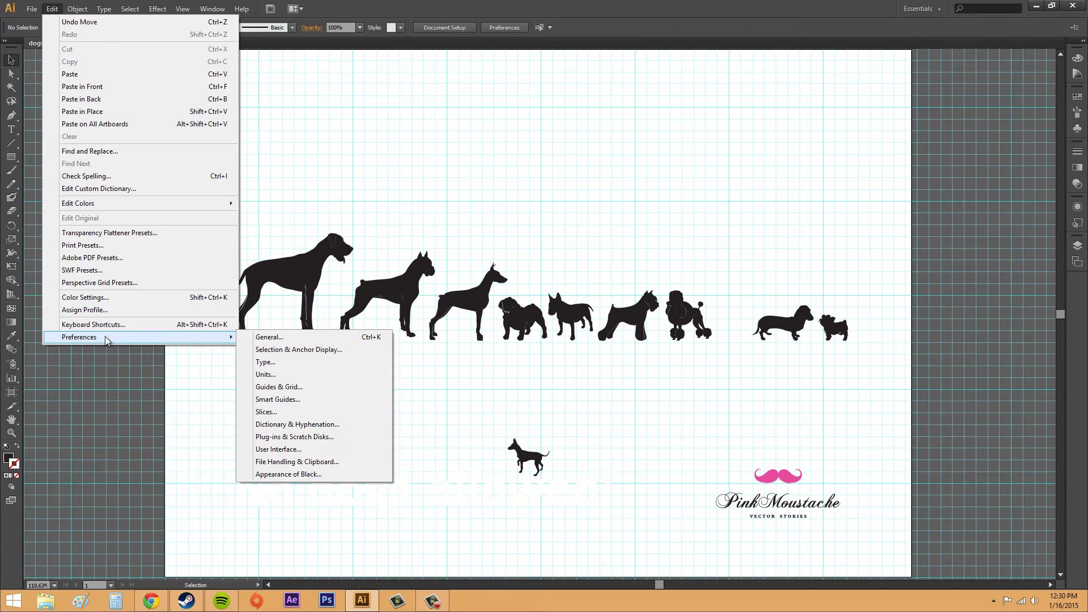
pyautogui.click(267, 388)
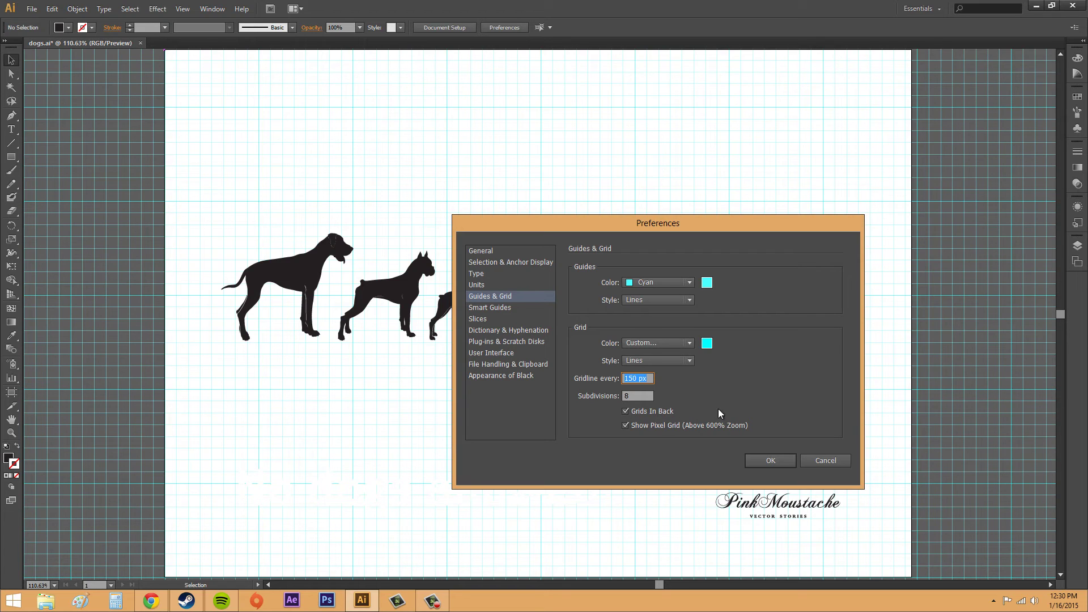
pyautogui.click(626, 411)
# Confirm the grid preference change and hide the document grid
pyautogui.click(766, 462)
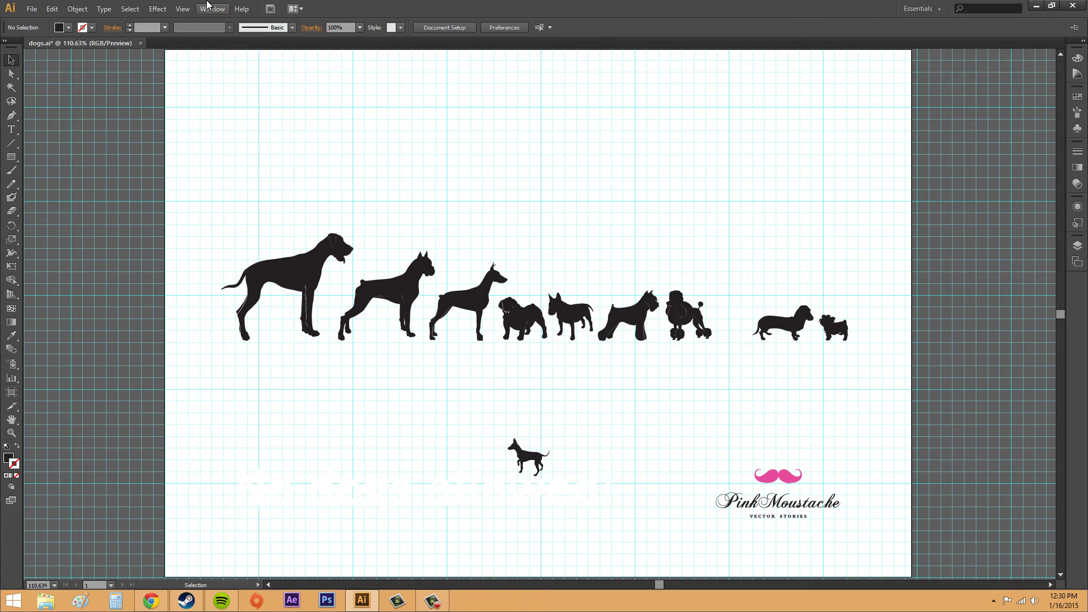
pyautogui.click(183, 9)
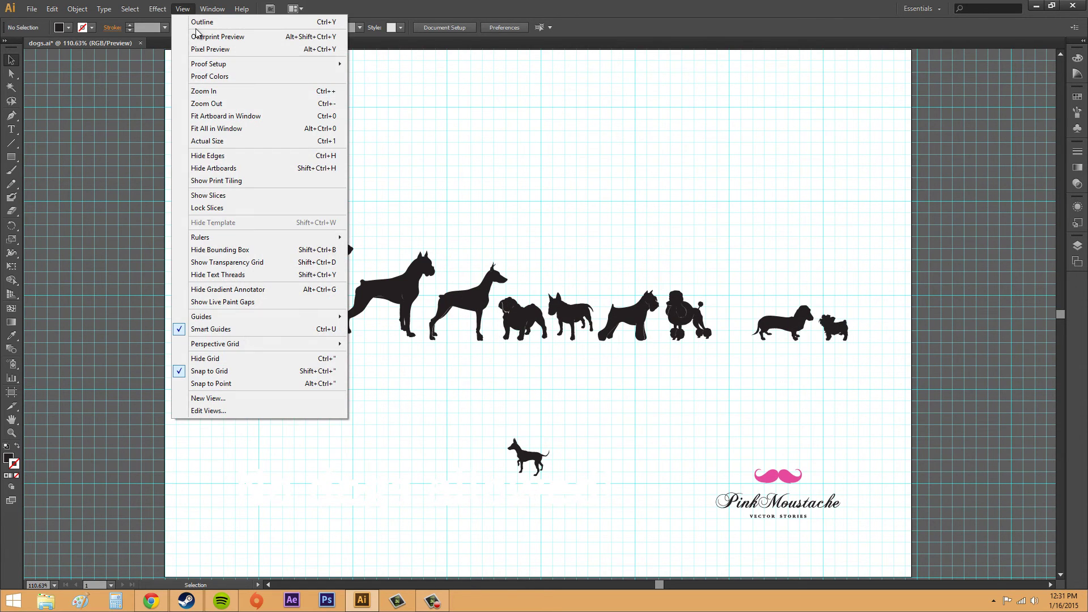
pyautogui.click(208, 359)
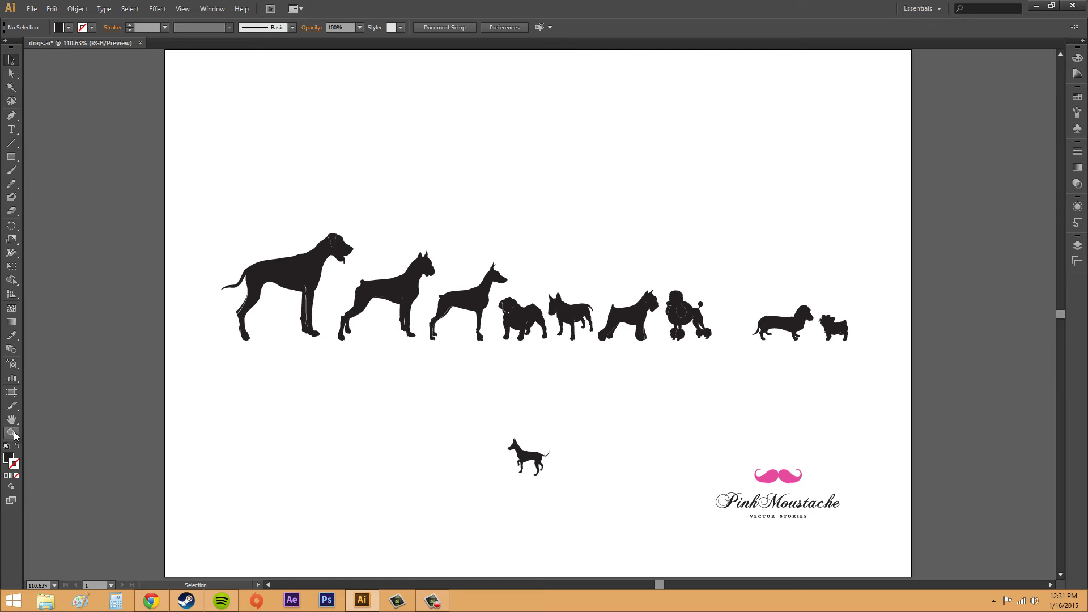
# Zoom from 600% to 800% so the bulldog and bull terrier fill the view
pyautogui.click(54, 585)
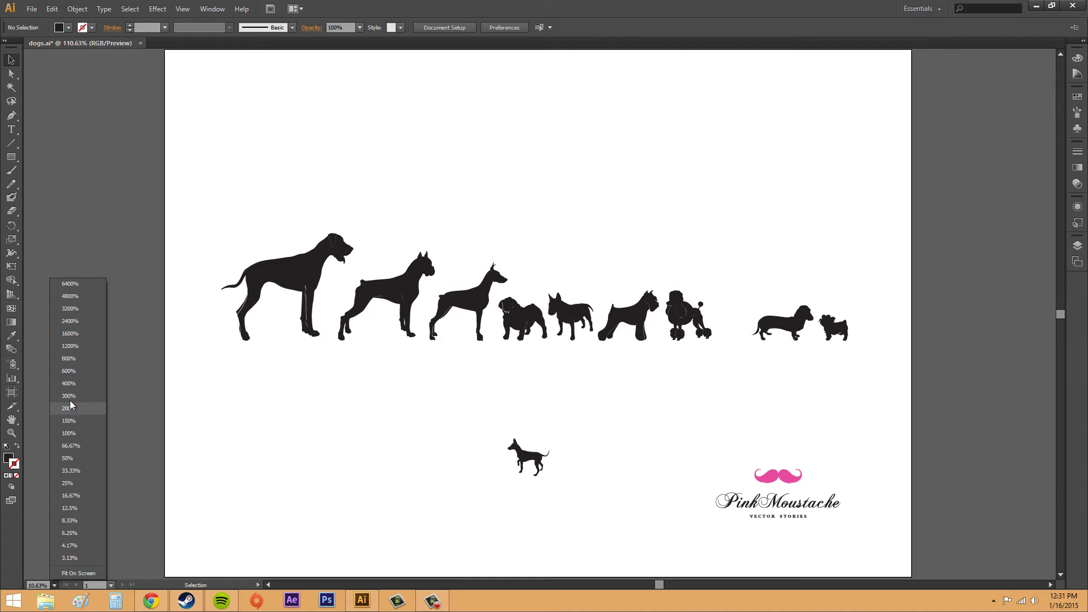
pyautogui.click(75, 372)
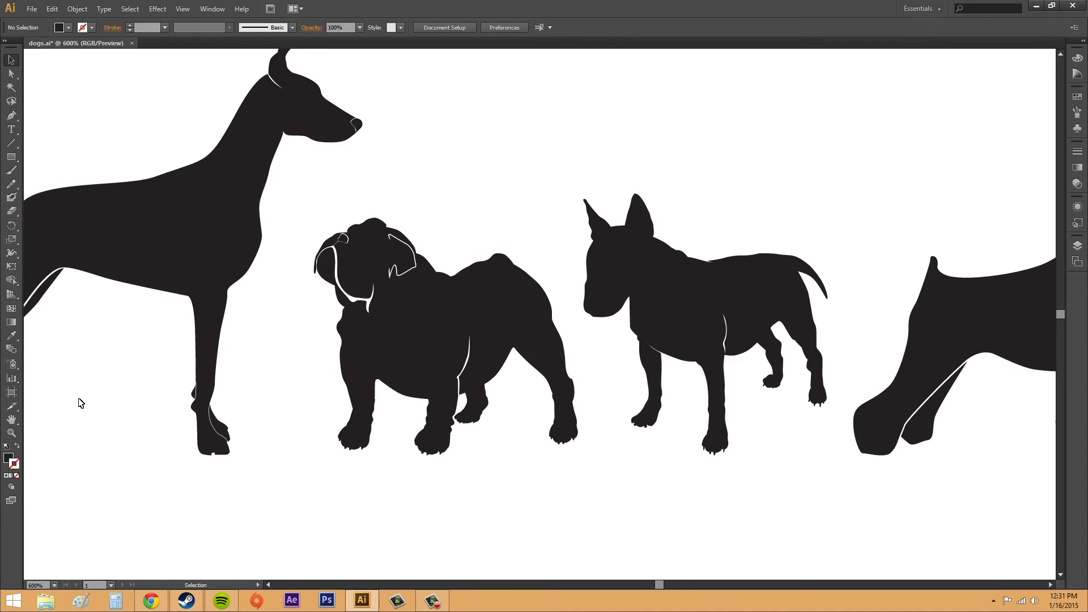
pyautogui.click(54, 585)
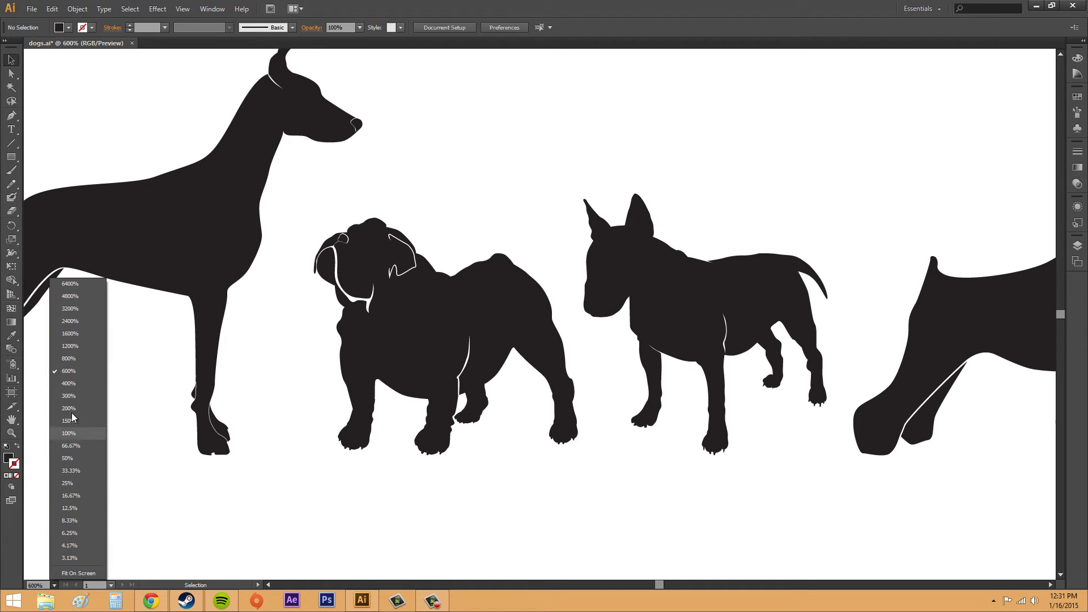
pyautogui.click(70, 358)
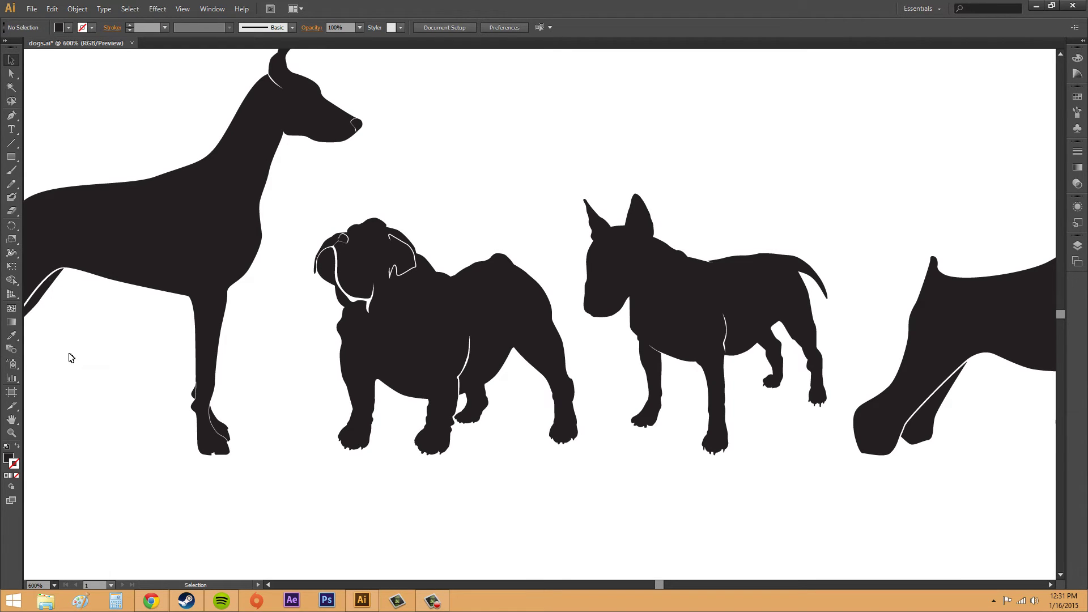
pyautogui.scroll(3, 673, 471)
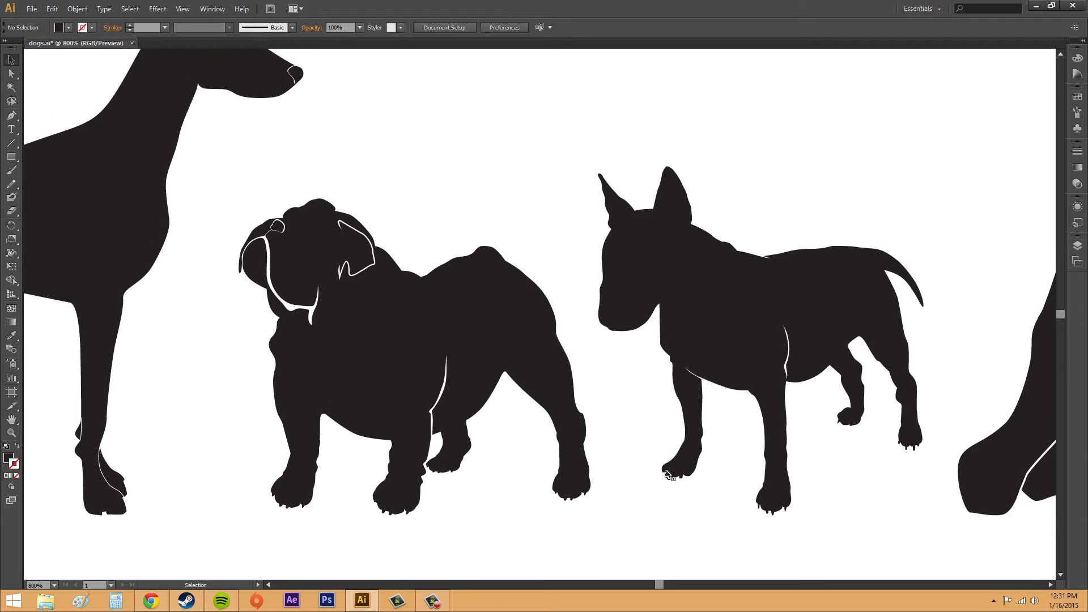
pyautogui.scroll(-1, 530, 464)
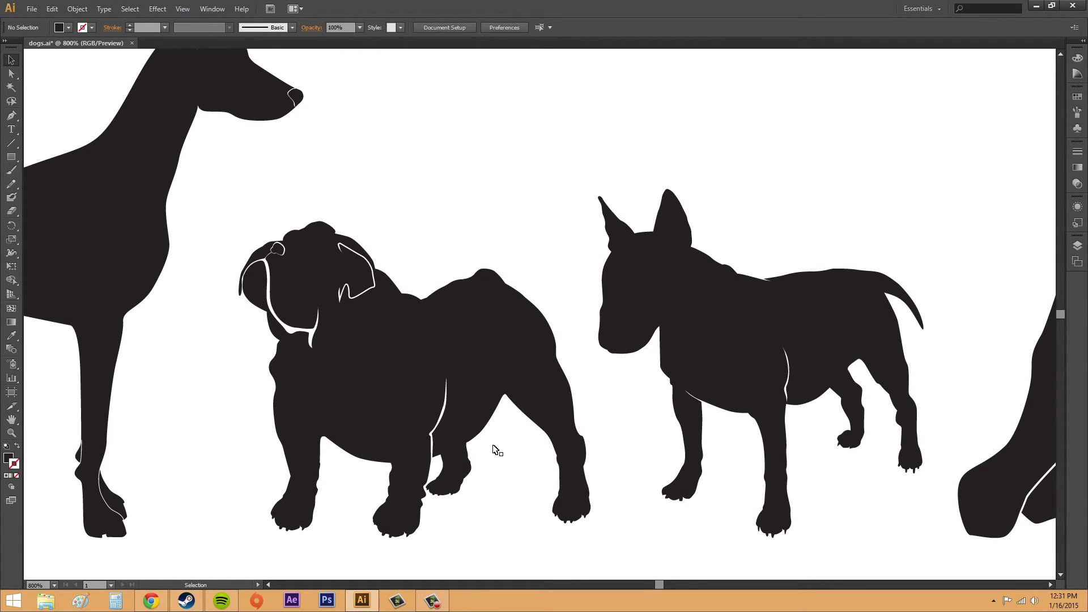
pyautogui.click(141, 7)
pyautogui.moveTo(182, 10)
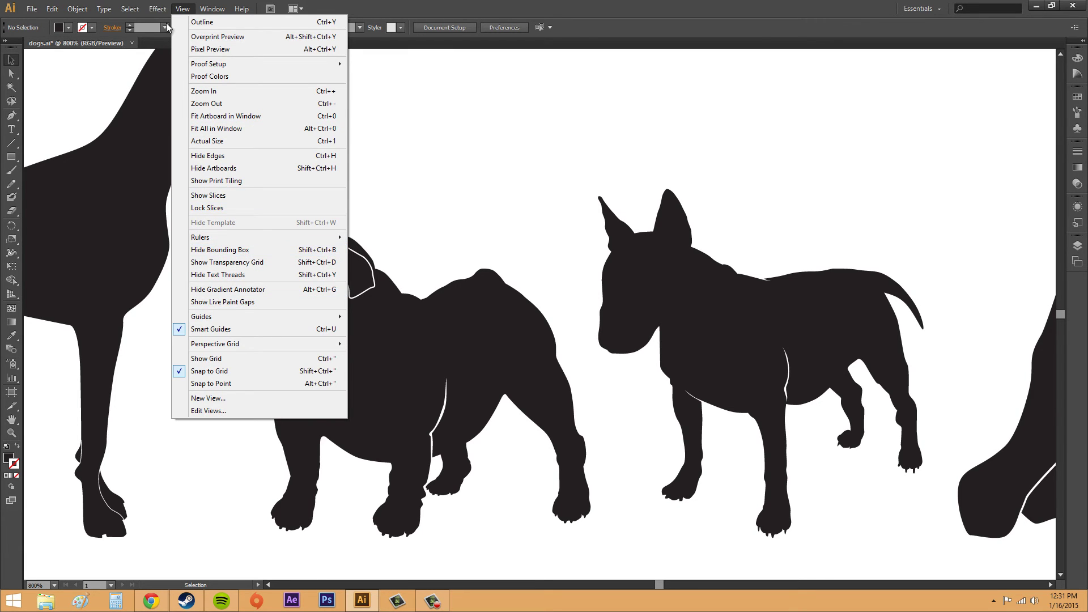
pyautogui.click(199, 49)
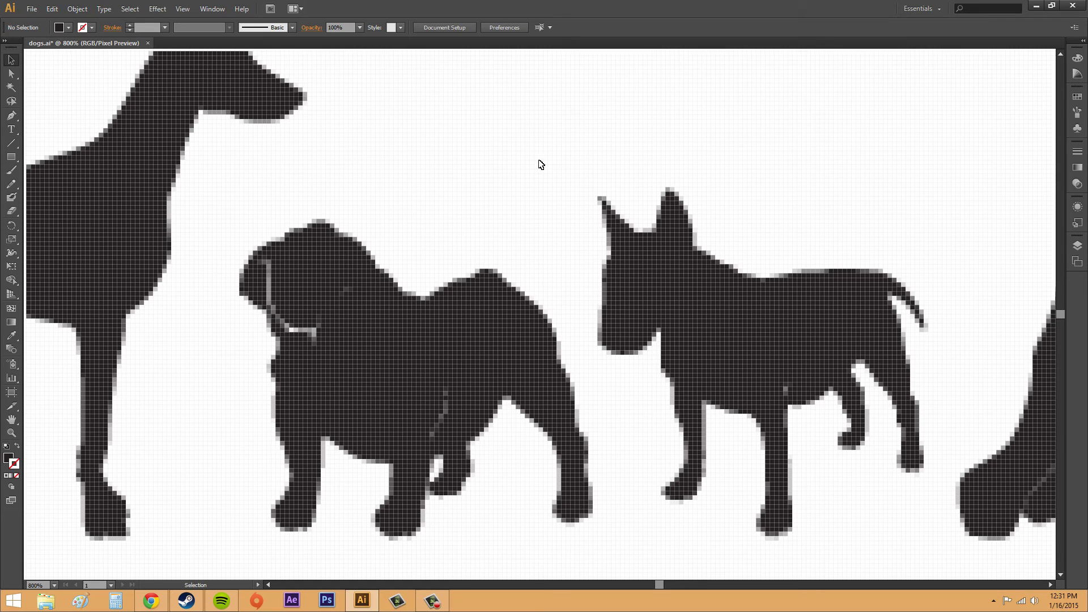
pyautogui.click(54, 584)
pyautogui.click(65, 398)
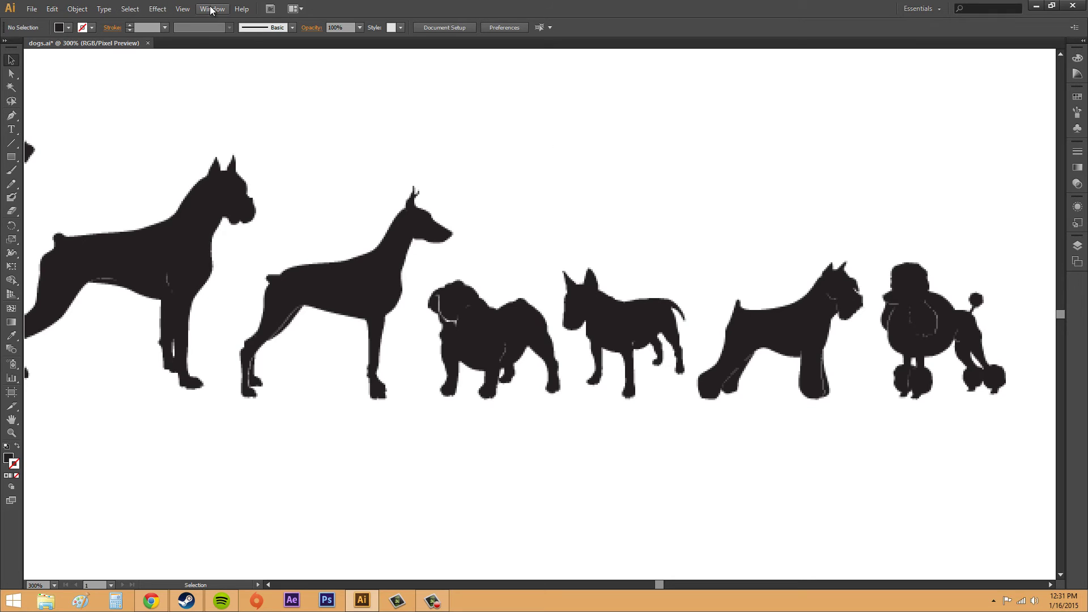
pyautogui.click(183, 8)
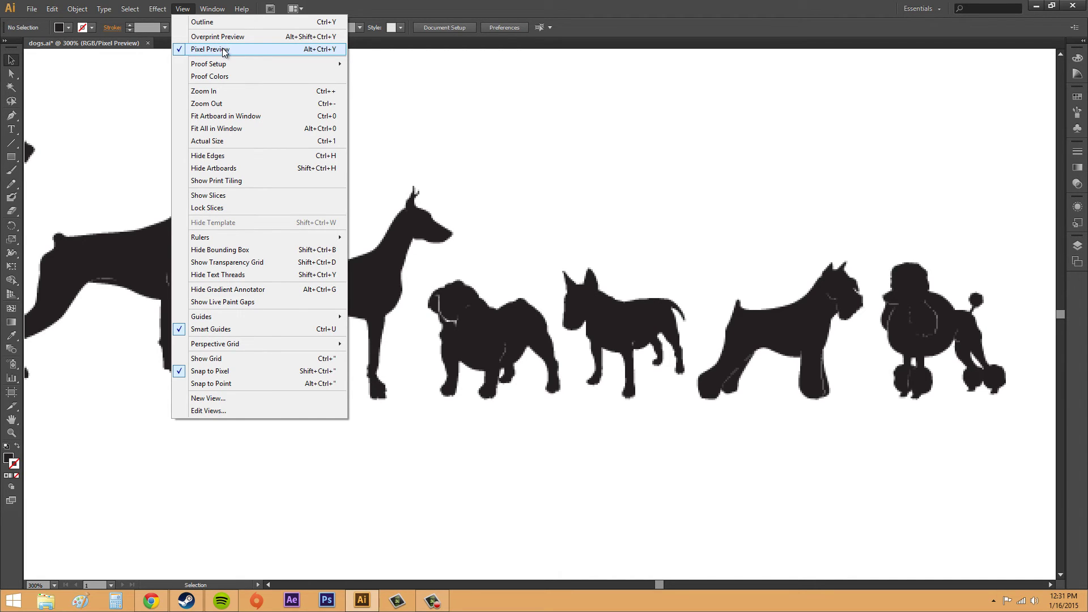
pyautogui.click(225, 50)
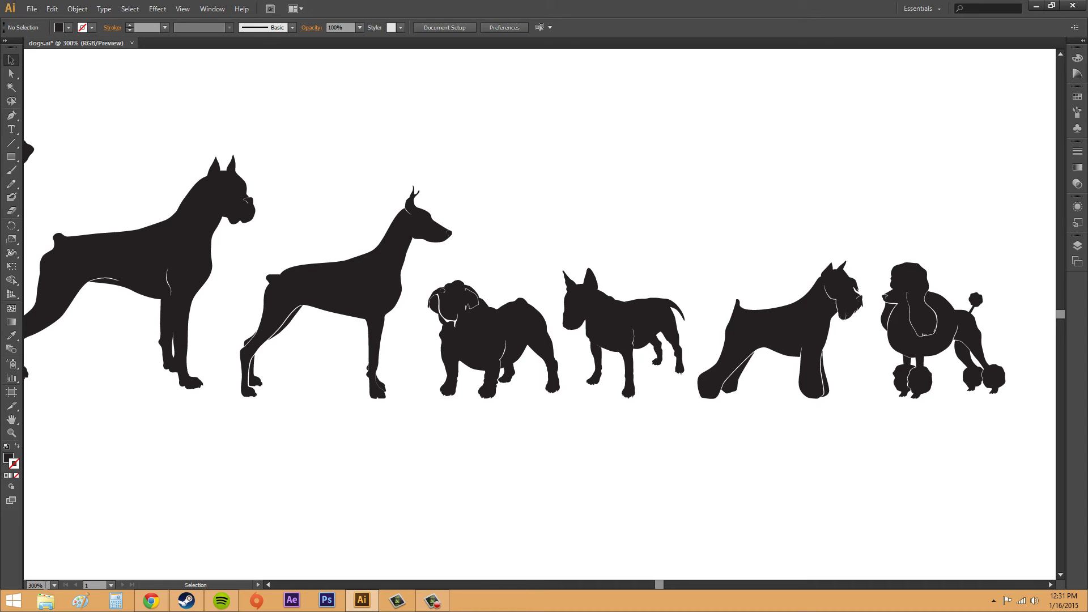
pyautogui.click(54, 585)
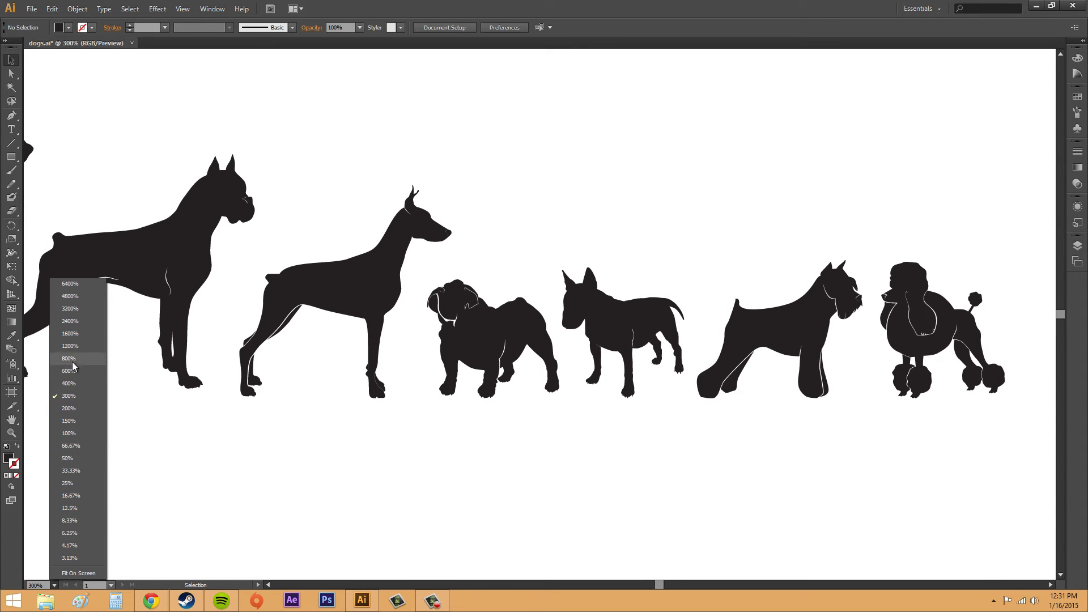
pyautogui.click(69, 358)
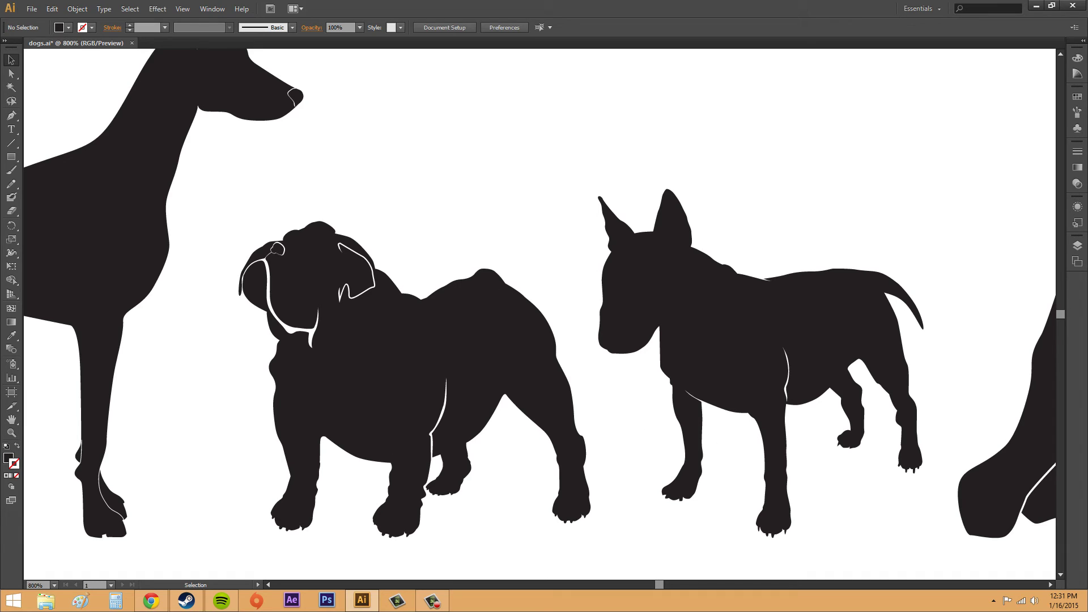
# Take the Hand tool and pan over to the schnauzer and poodle
pyautogui.hotkey('alt', 'Tab')
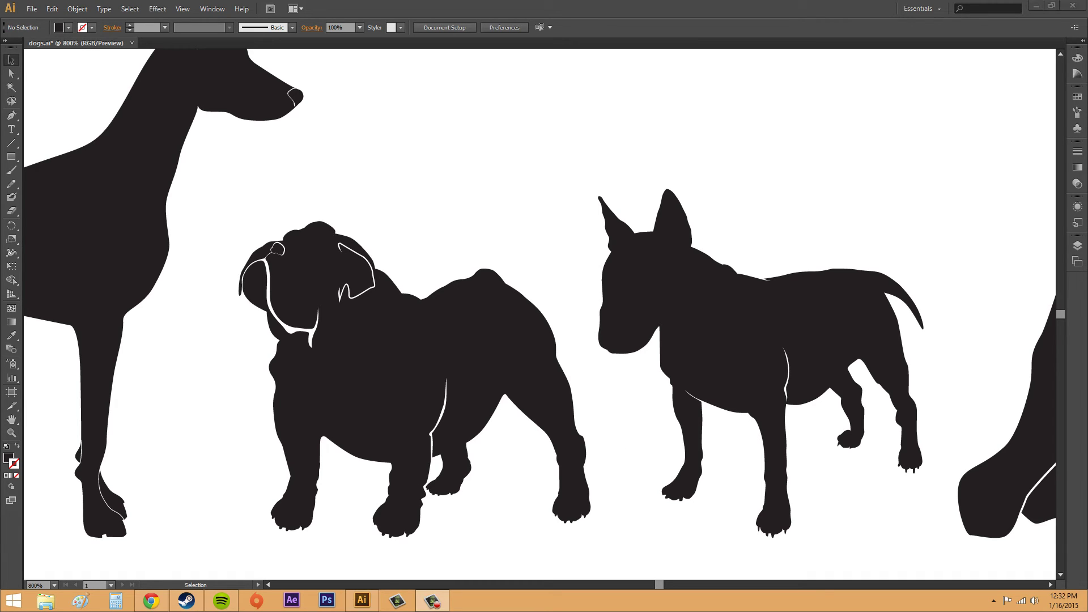
pyautogui.click(11, 421)
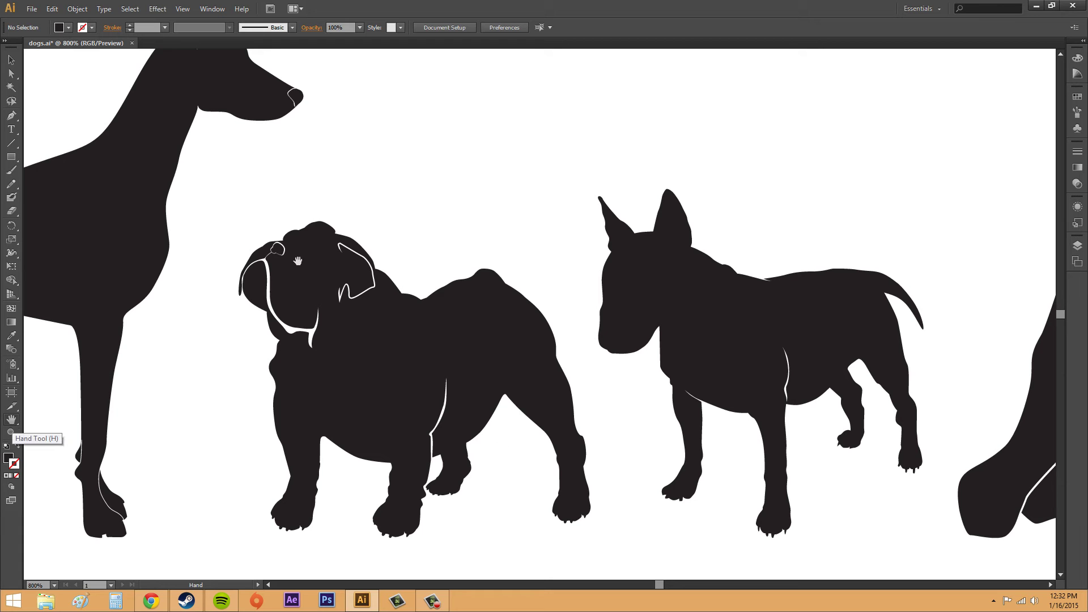
pyautogui.moveTo(675, 177); pyautogui.dragTo(416, 191)
pyautogui.moveTo(818, 194); pyautogui.dragTo(504, 170)
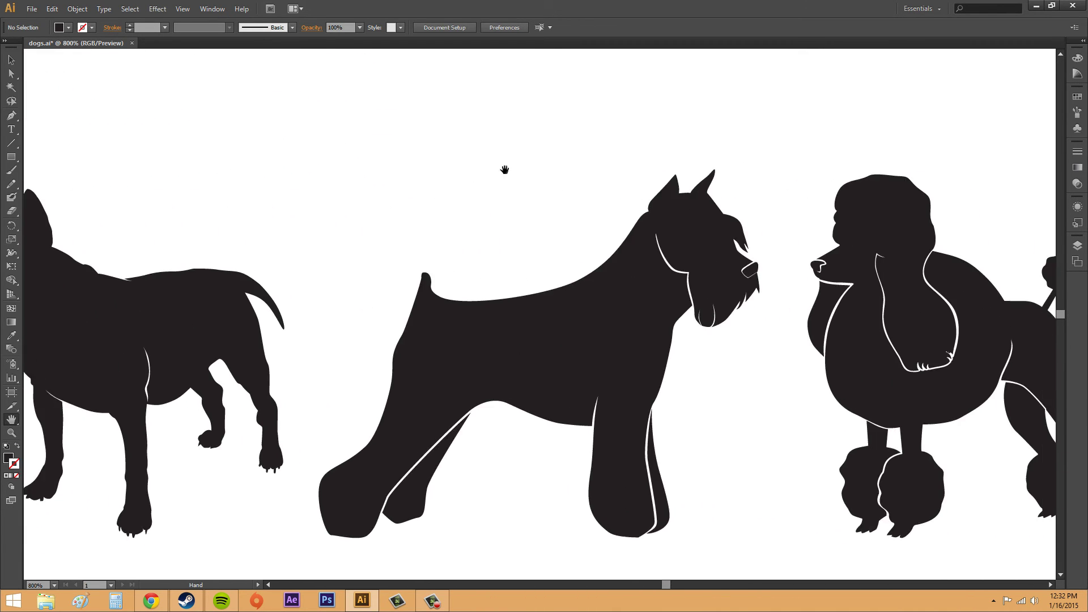
pyautogui.moveTo(848, 179)
pyautogui.mouseDown()
pyautogui.moveTo(532, 204)
pyautogui.moveTo(431, 139)
pyautogui.mouseUp()
# Pan back past the bull terrier and bulldog, then centre the dog with the raised paw
pyautogui.moveTo(342, 136); pyautogui.dragTo(604, 151)
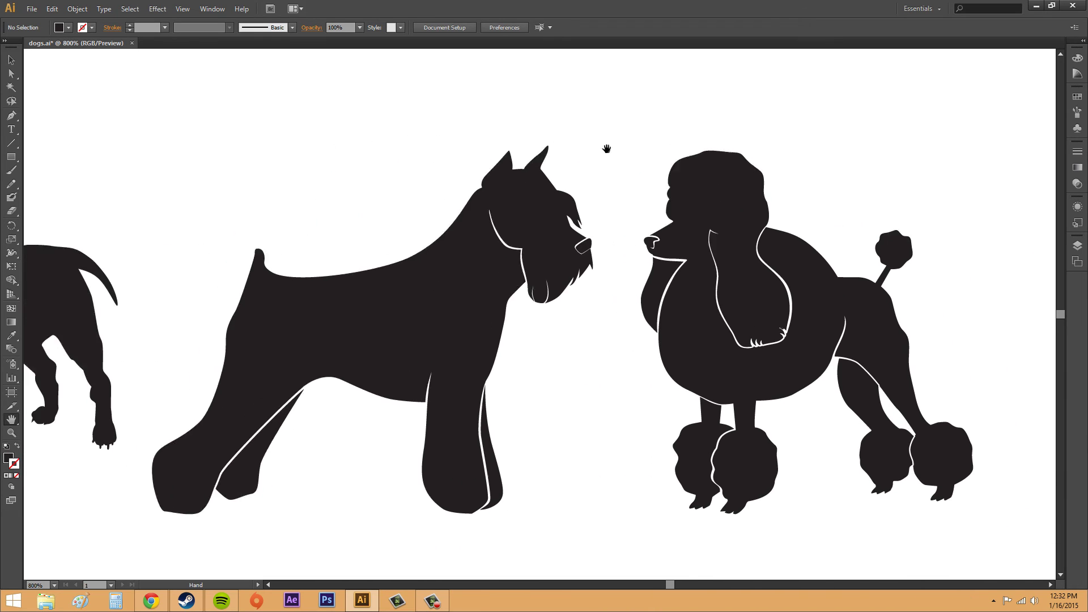
pyautogui.moveTo(388, 170); pyautogui.dragTo(590, 177)
pyautogui.moveTo(300, 164)
pyautogui.mouseDown()
pyautogui.moveTo(612, 172)
pyautogui.moveTo(561, 241)
pyautogui.moveTo(687, 576)
pyautogui.mouseUp()
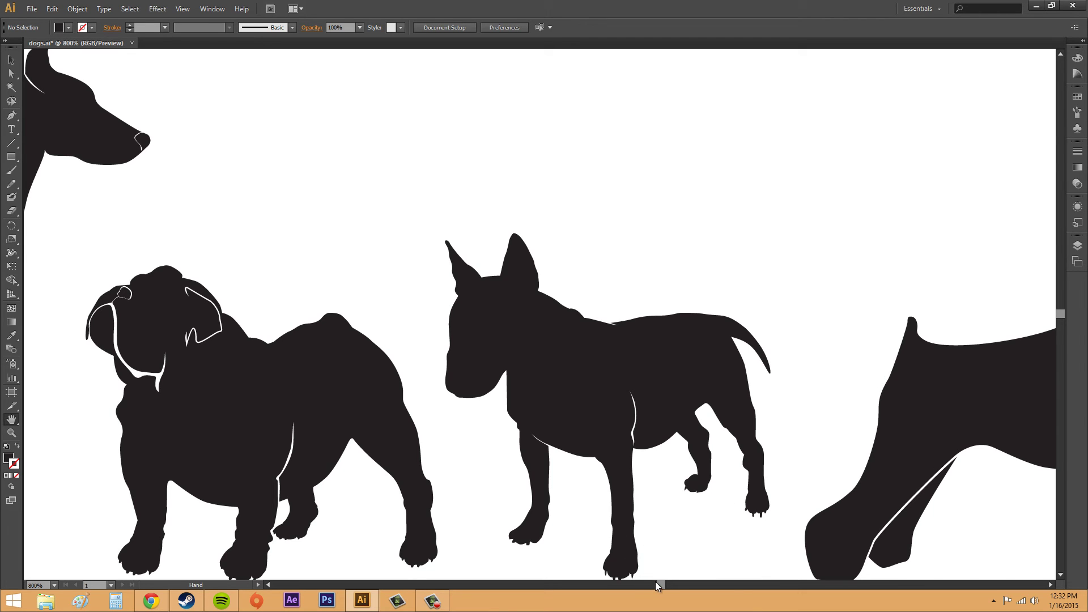
pyautogui.moveTo(655, 581); pyautogui.dragTo(660, 583)
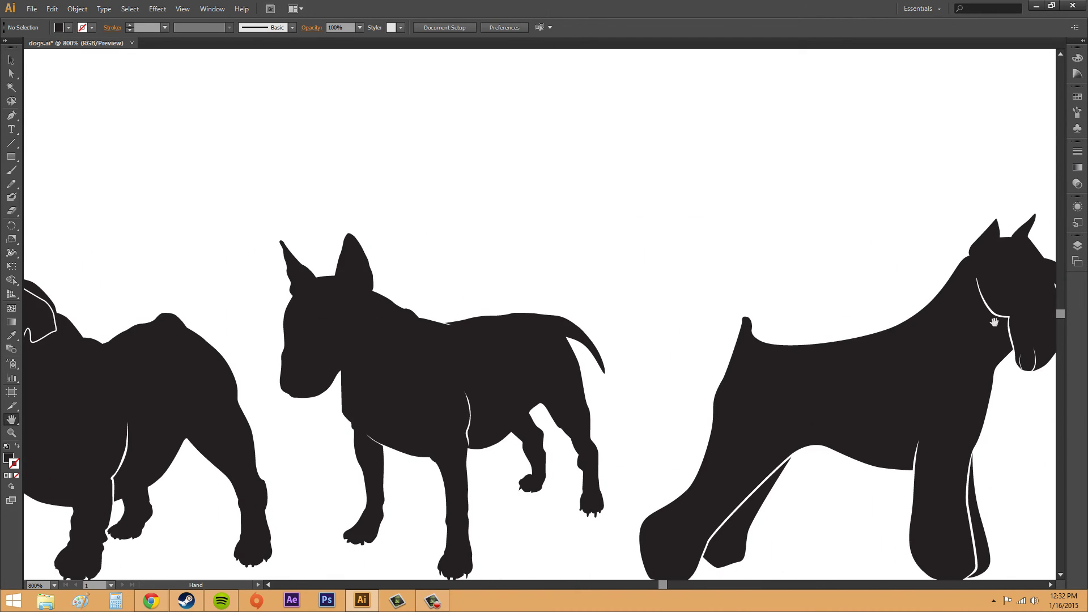
pyautogui.moveTo(1061, 320)
pyautogui.mouseDown()
pyautogui.moveTo(1060, 307)
pyautogui.moveTo(1058, 331)
pyautogui.moveTo(1059, 320)
pyautogui.mouseUp()
pyautogui.moveTo(380, 415); pyautogui.dragTo(806, 279)
pyautogui.moveTo(340, 398); pyautogui.dragTo(335, 478)
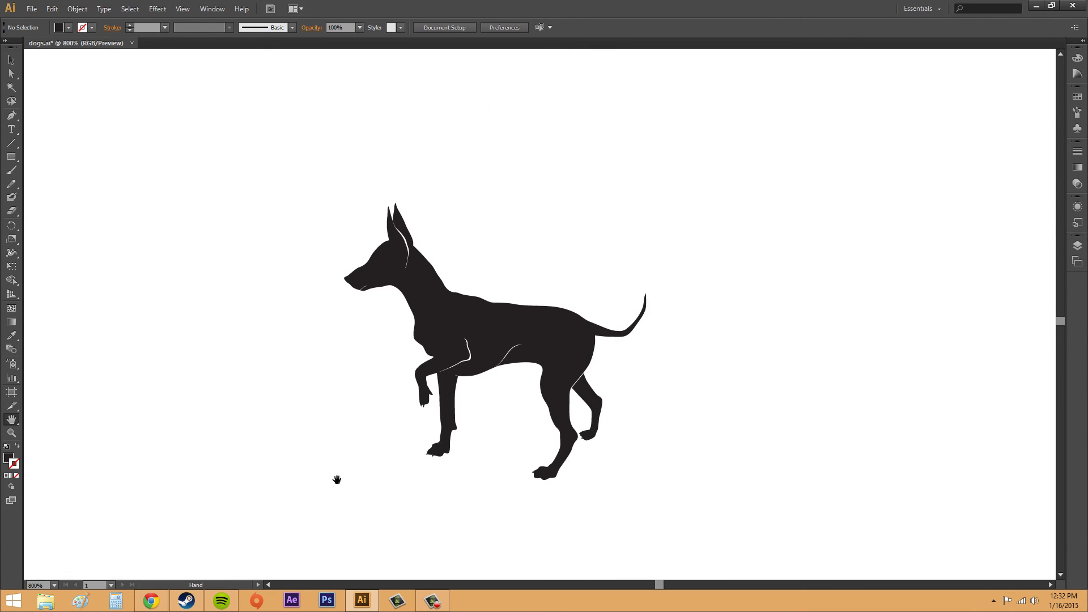
pyautogui.moveTo(277, 416); pyautogui.dragTo(337, 393)
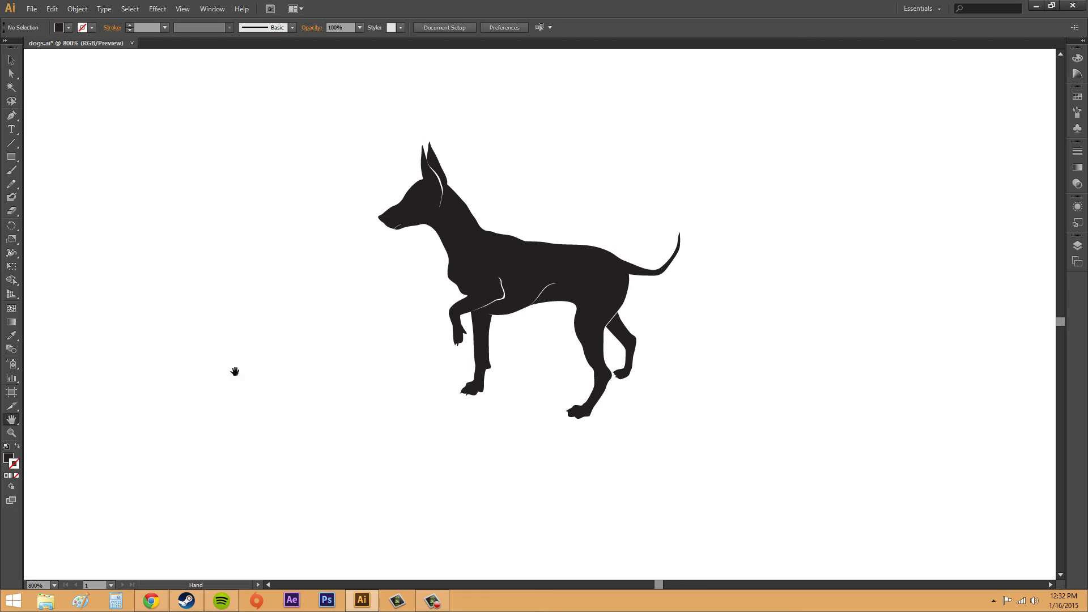
pyautogui.click(17, 62)
pyautogui.moveTo(398, 354); pyautogui.dragTo(376, 420)
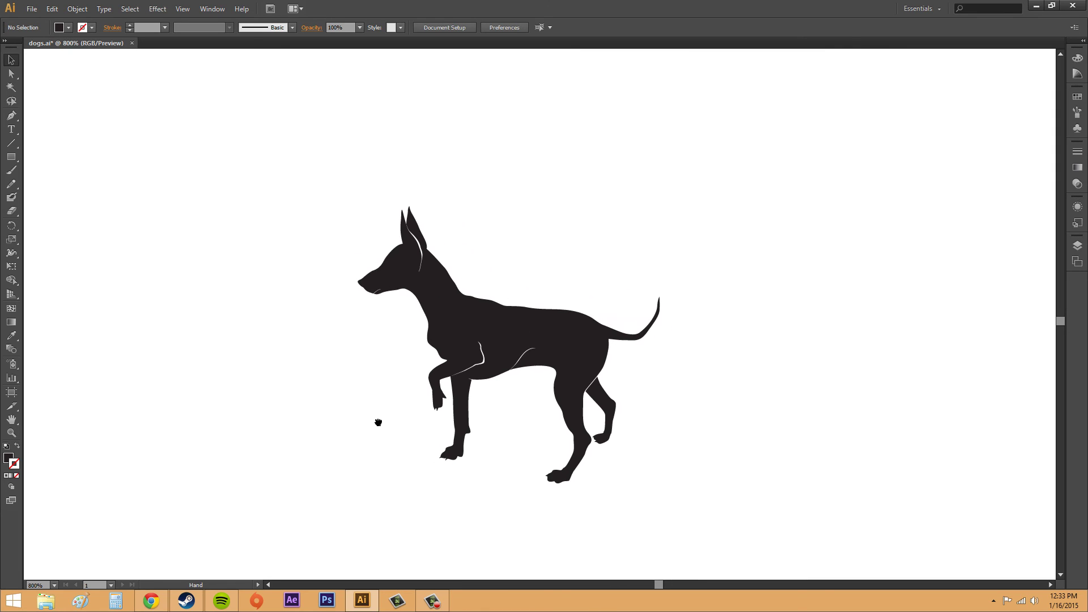
pyautogui.press('h')
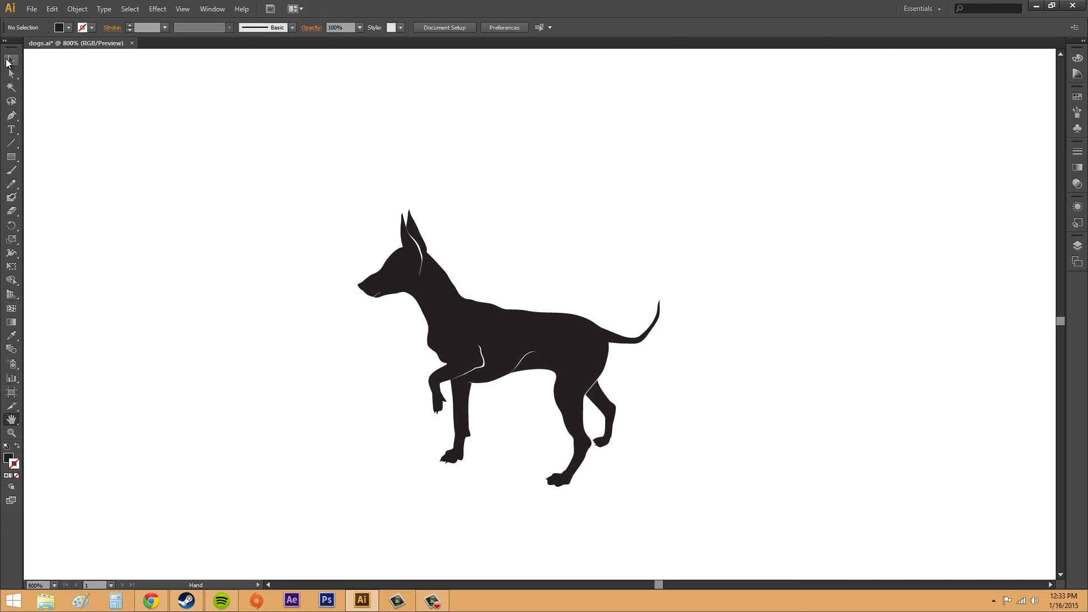
pyautogui.click(11, 60)
pyautogui.click(11, 419)
pyautogui.moveTo(432, 446); pyautogui.dragTo(476, 396)
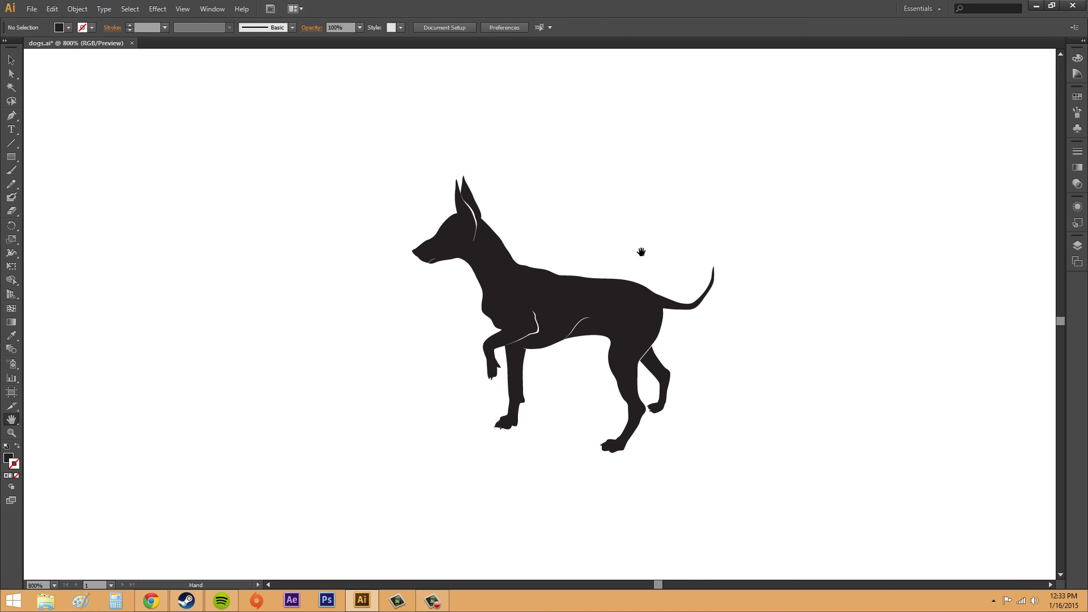
pyautogui.moveTo(661, 257); pyautogui.dragTo(636, 238)
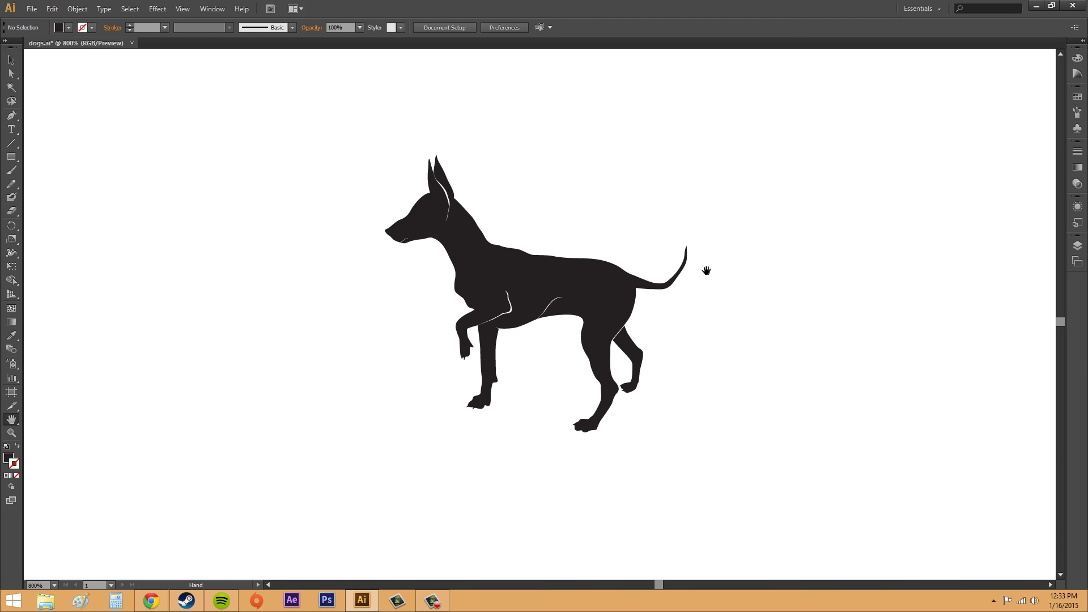
pyautogui.moveTo(687, 251); pyautogui.dragTo(724, 250)
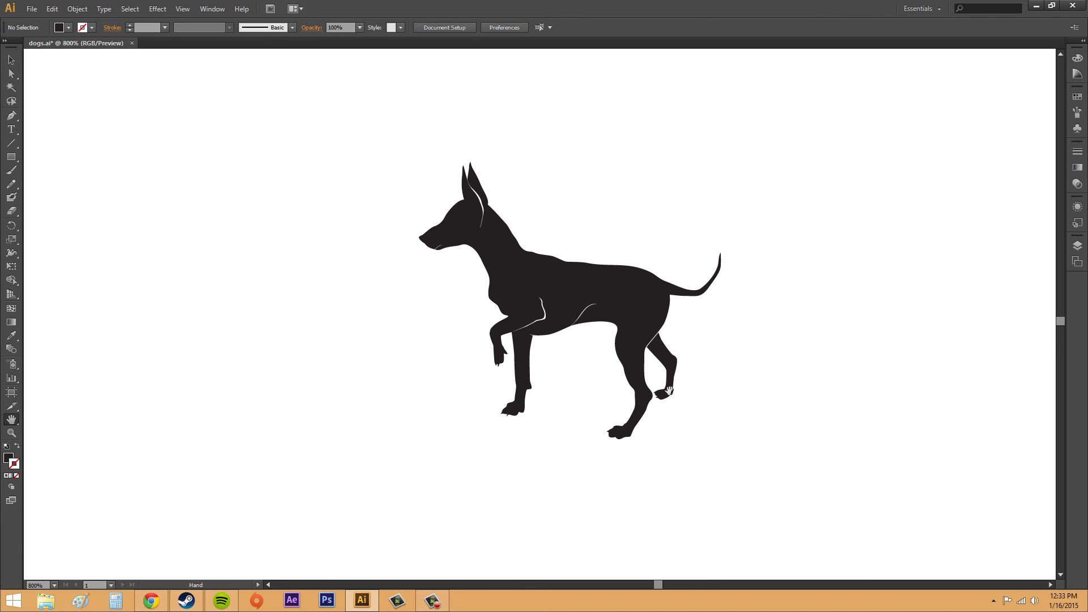